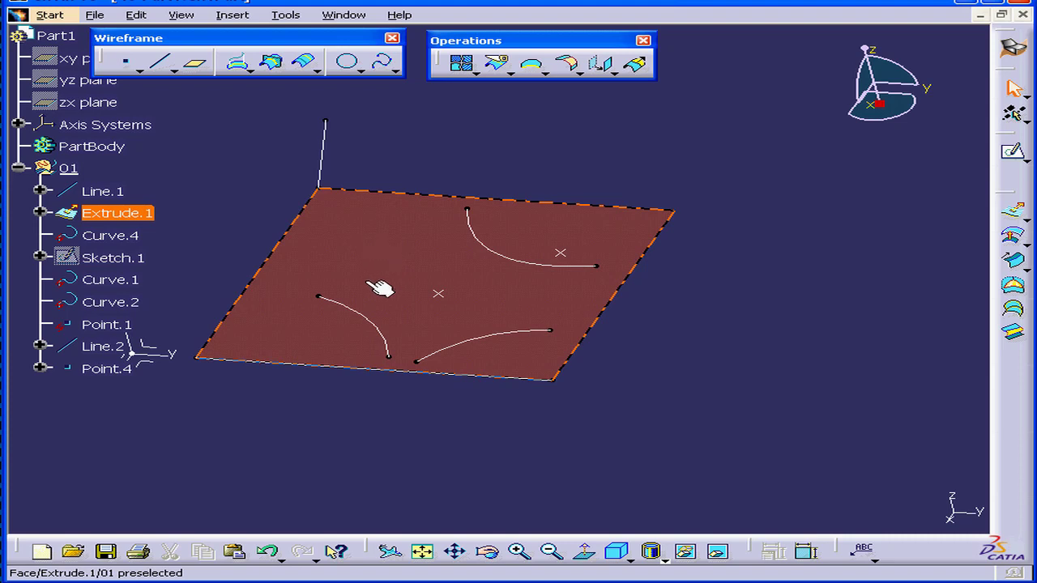
pyautogui.click(476, 73)
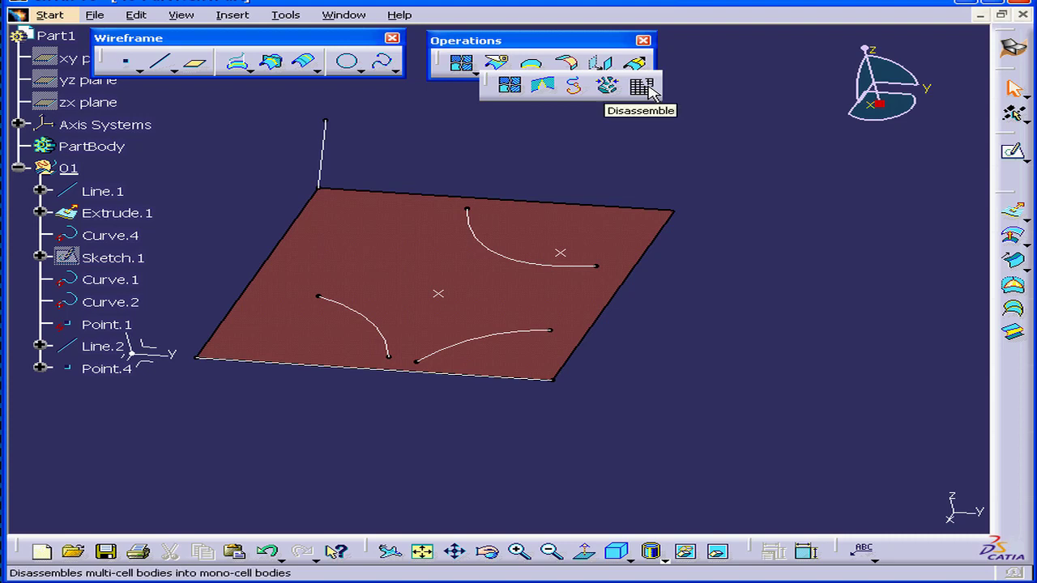
pyautogui.click(544, 151)
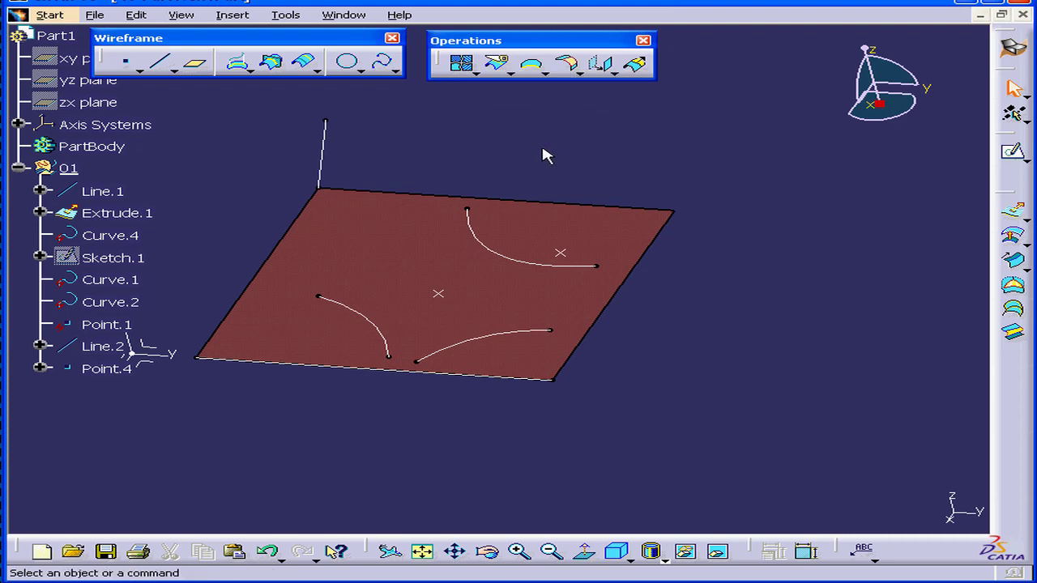
pyautogui.click(106, 301)
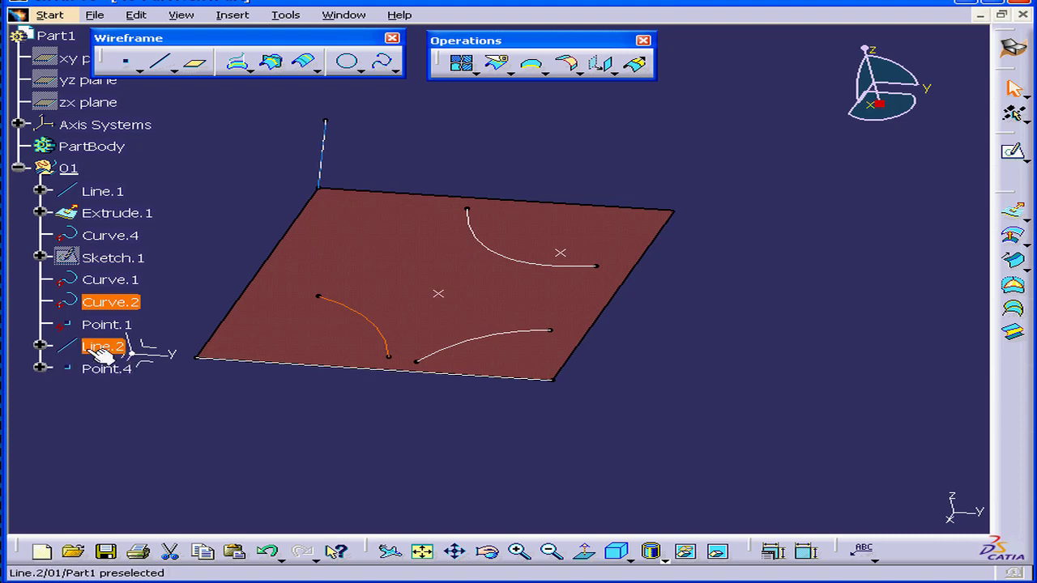
# Inspect the definition of Point.4 on the Extrude.1 surface without changing it
pyautogui.doubleClick(109, 371)
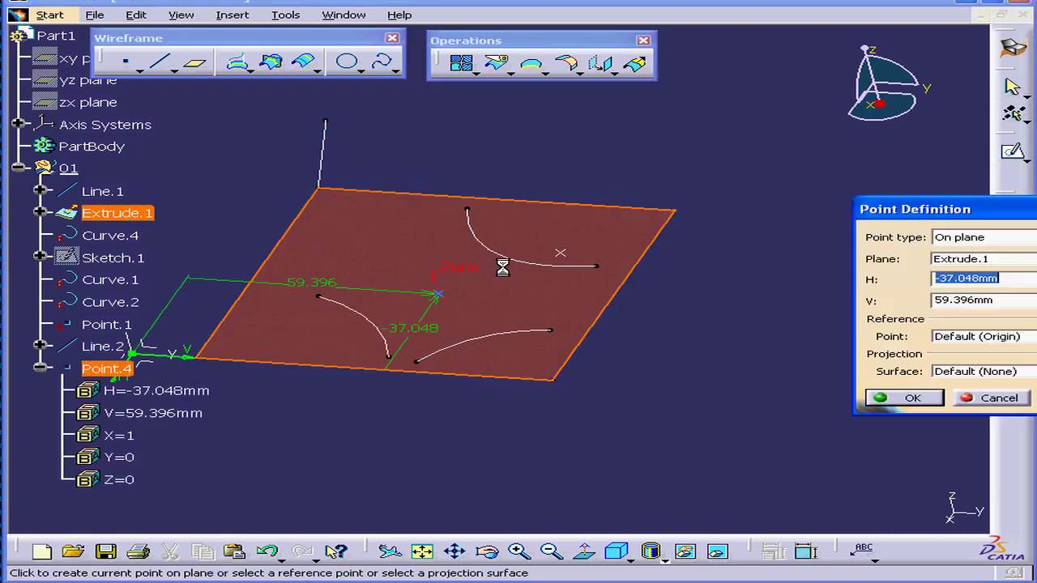
pyautogui.moveTo(958, 208); pyautogui.dragTo(728, 192)
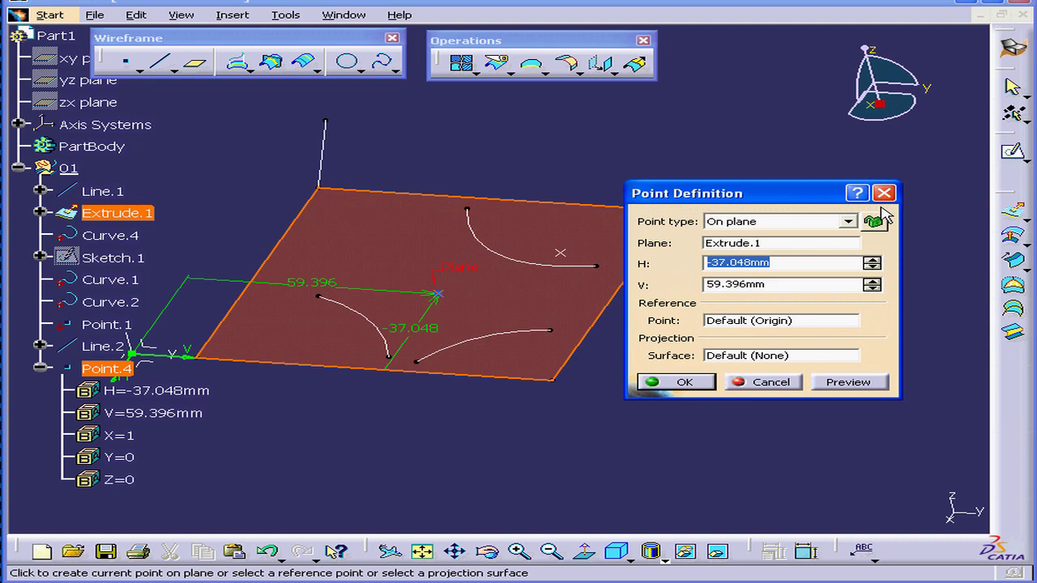
pyautogui.click(786, 389)
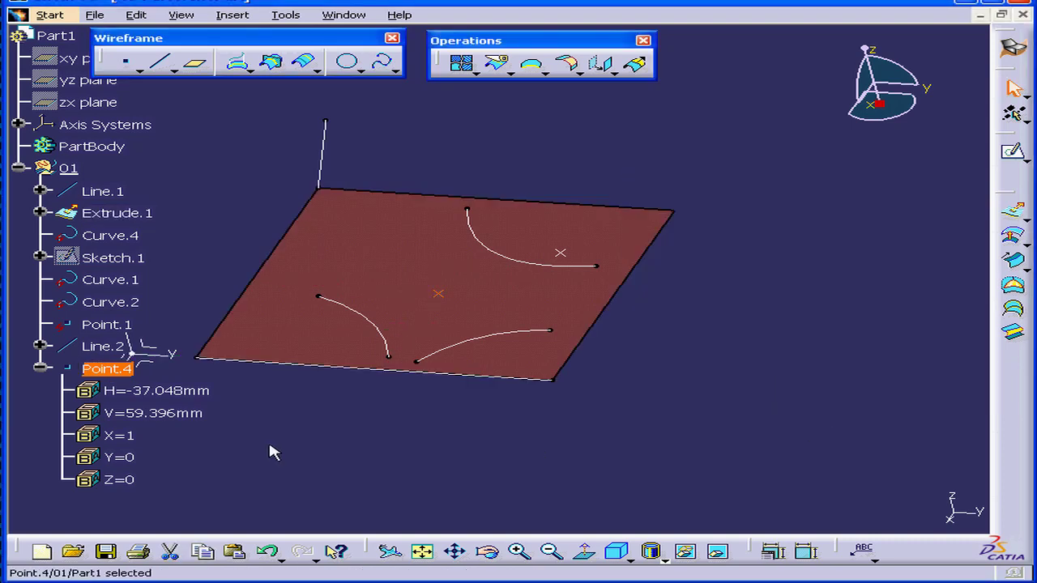
pyautogui.click(37, 368)
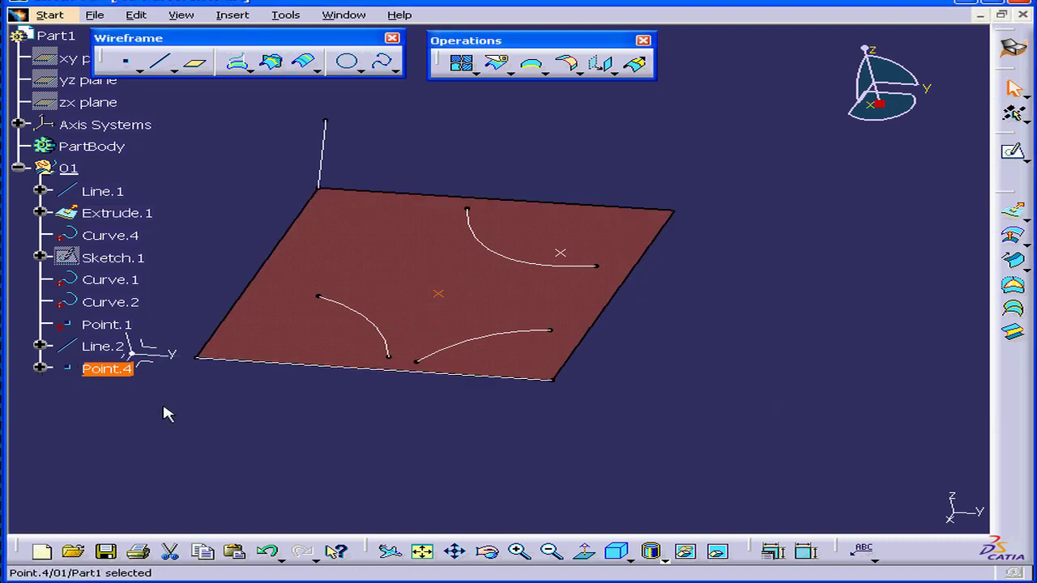
# Start a Center and radius circle centred on Point.4 with Extrude.1 as its support
pyautogui.click(361, 71)
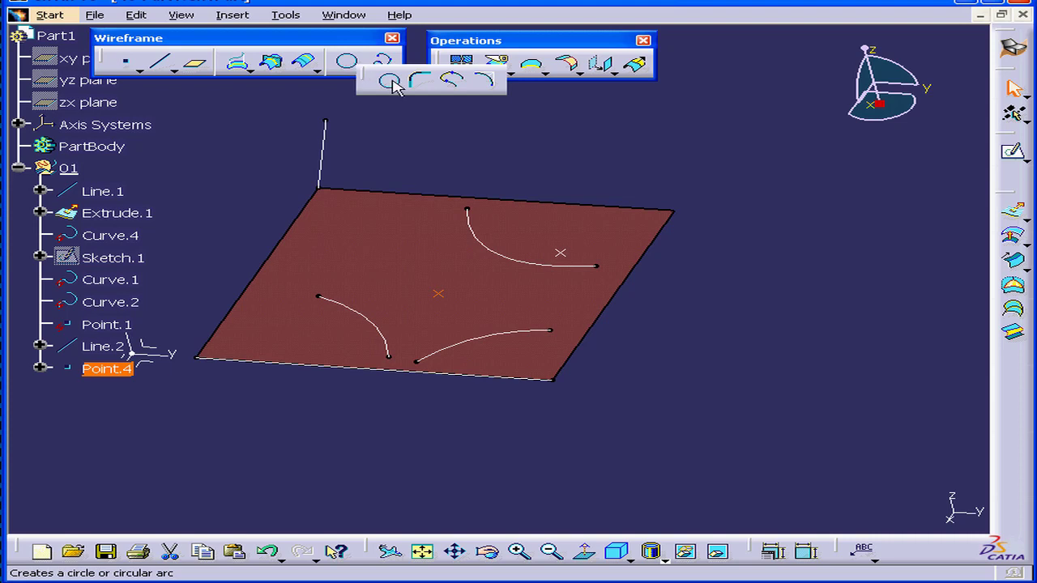
pyautogui.click(392, 85)
pyautogui.moveTo(819, 88); pyautogui.dragTo(764, 129)
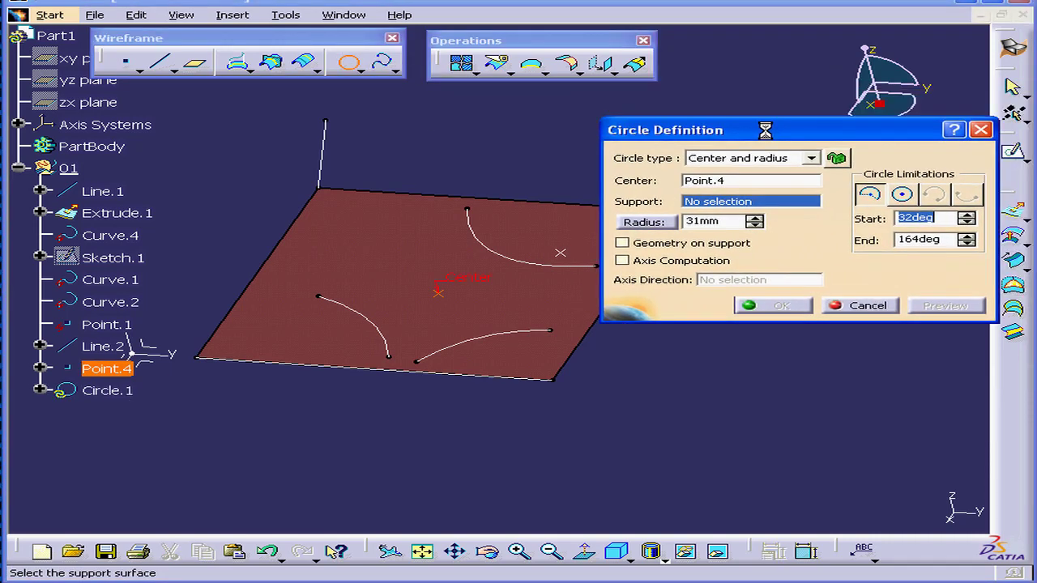
pyautogui.click(809, 158)
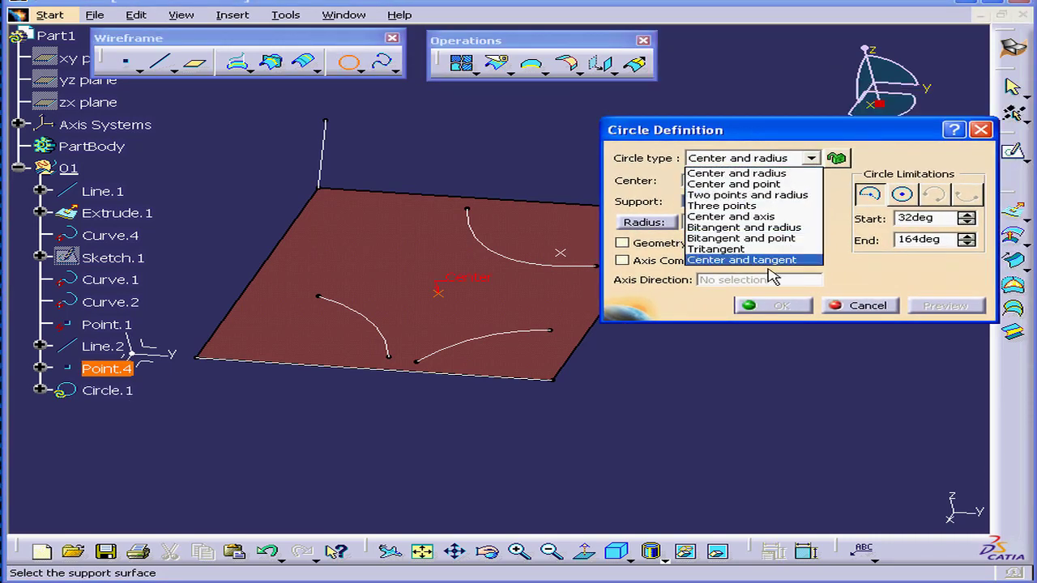
pyautogui.click(765, 182)
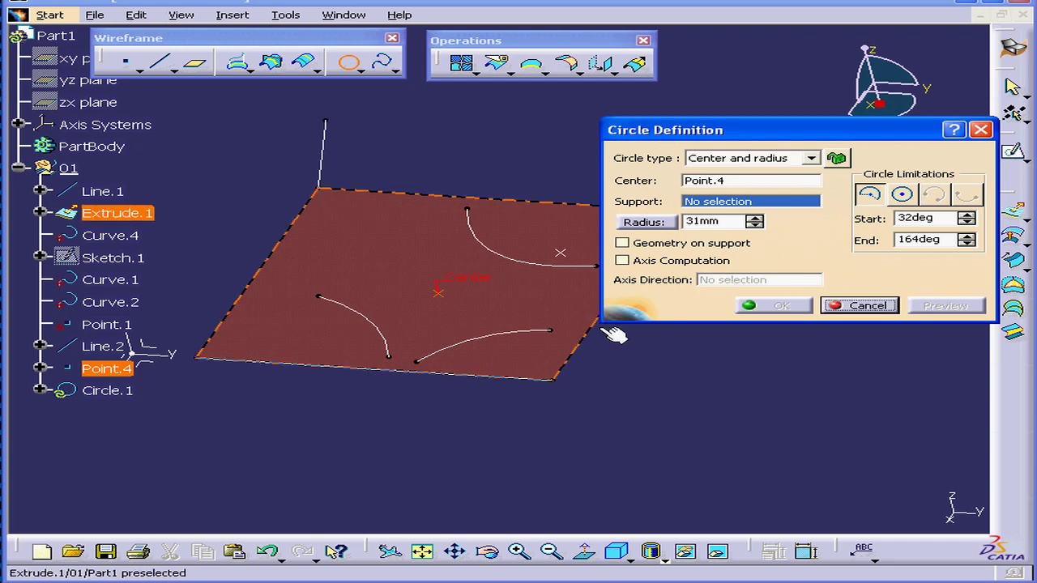
pyautogui.click(367, 261)
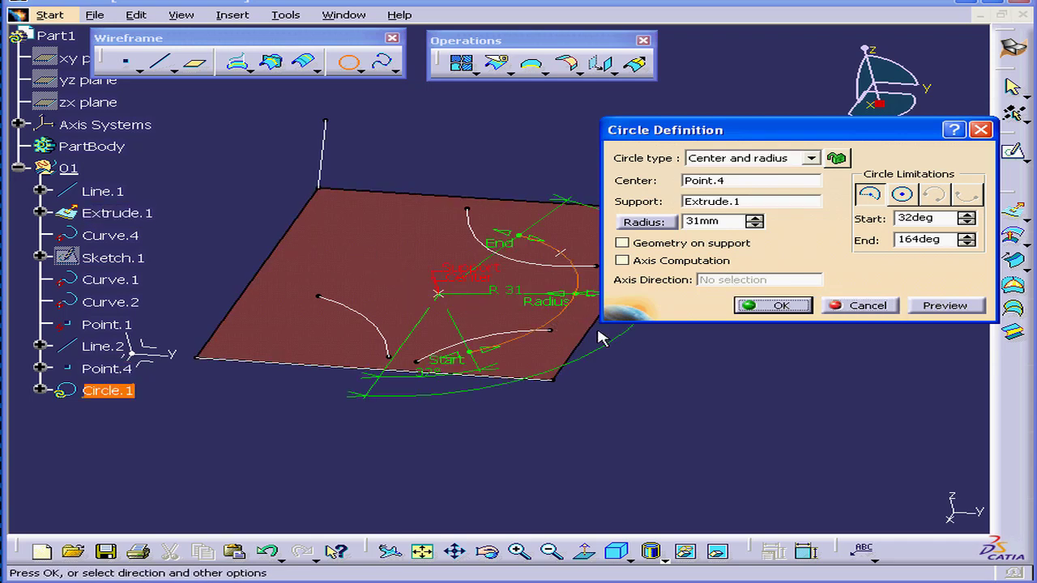
# Keep the circle as a part arc dimensioned by radius and set the radius to 50 mm
pyautogui.click(648, 223)
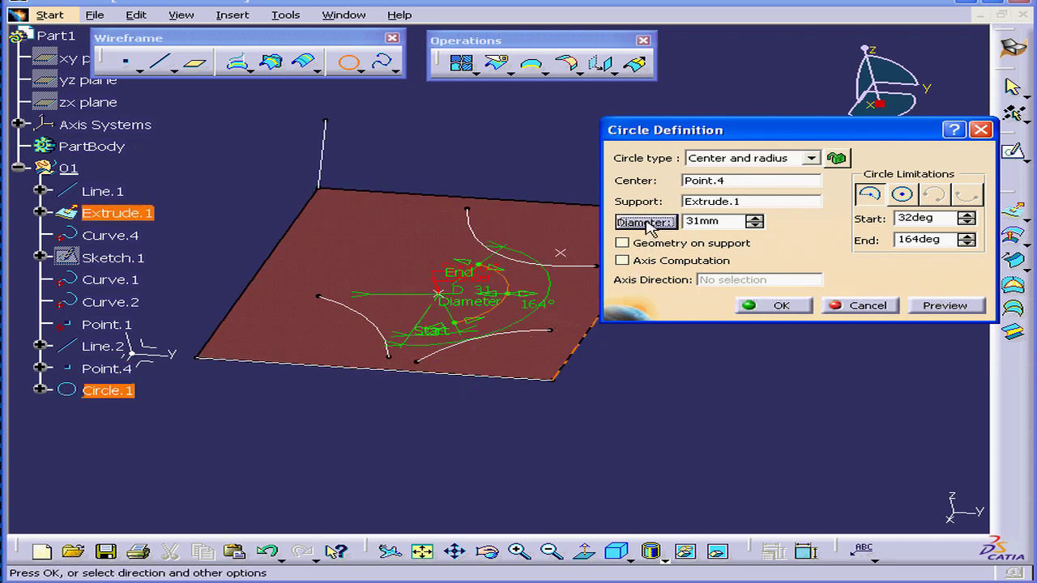
pyautogui.click(652, 228)
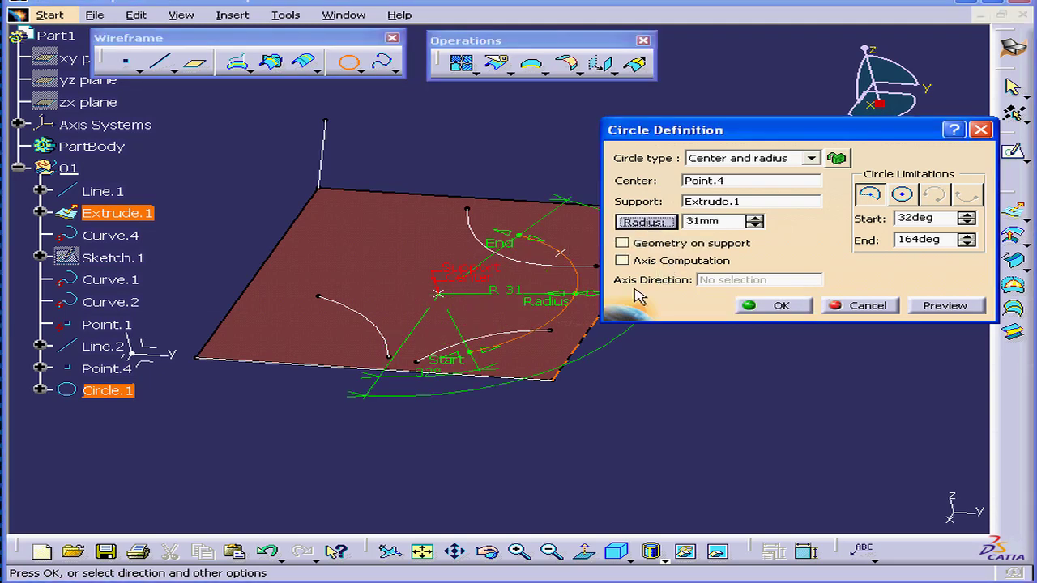
pyautogui.click(904, 195)
pyautogui.click(878, 195)
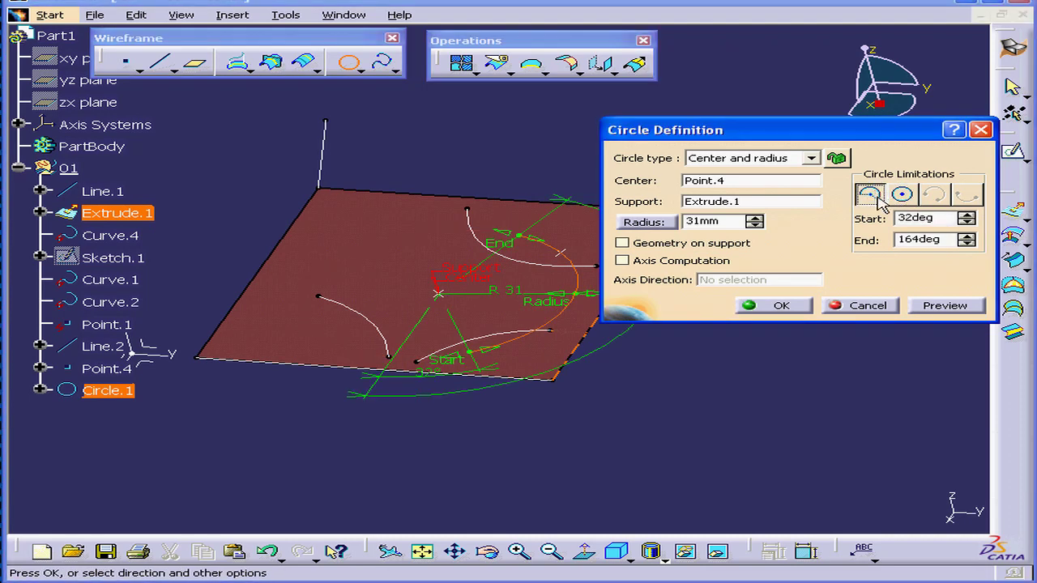
pyautogui.doubleClick(718, 221)
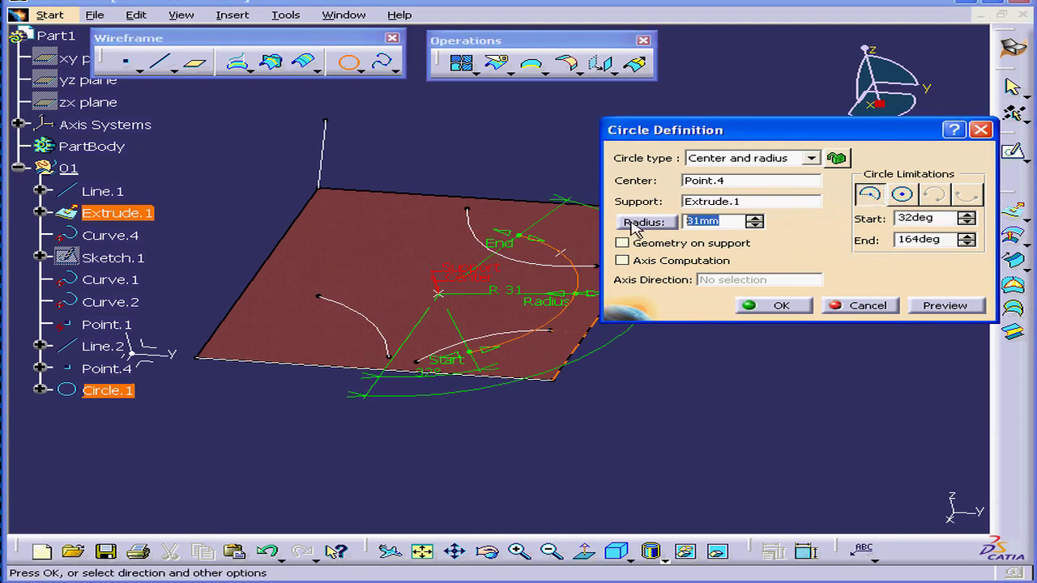
pyautogui.write('5')
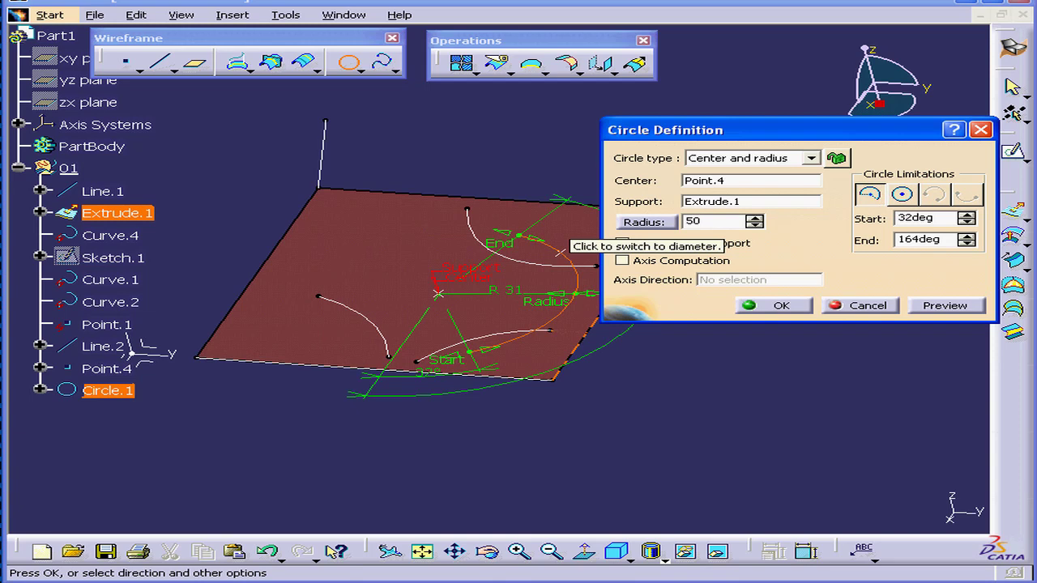
pyautogui.write('0')
pyautogui.press('Tab')
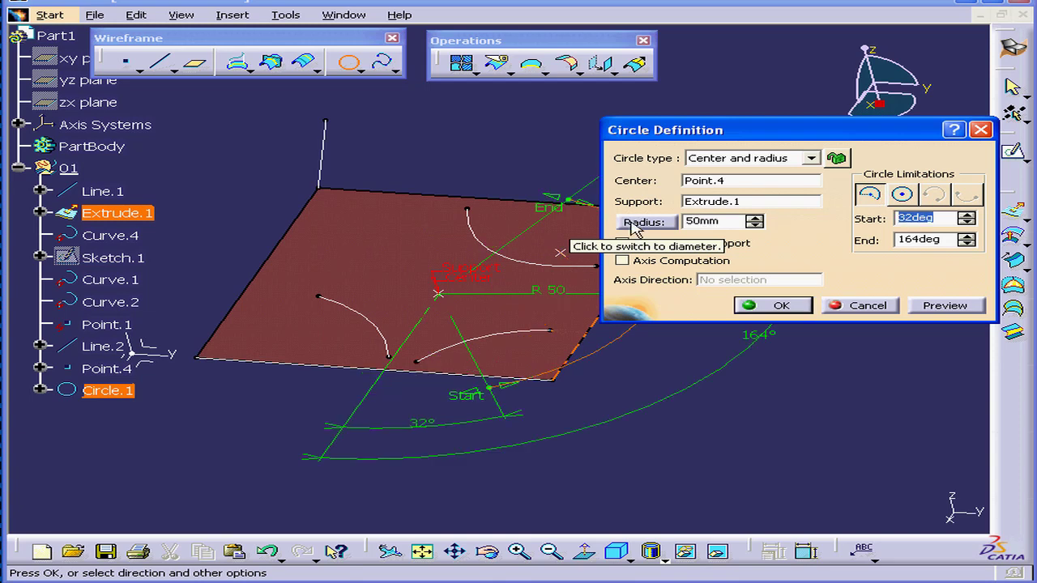
# Adjust the arc's limits on the model to a 43° start angle and a 213° end angle
pyautogui.moveTo(489, 393); pyautogui.dragTo(583, 371)
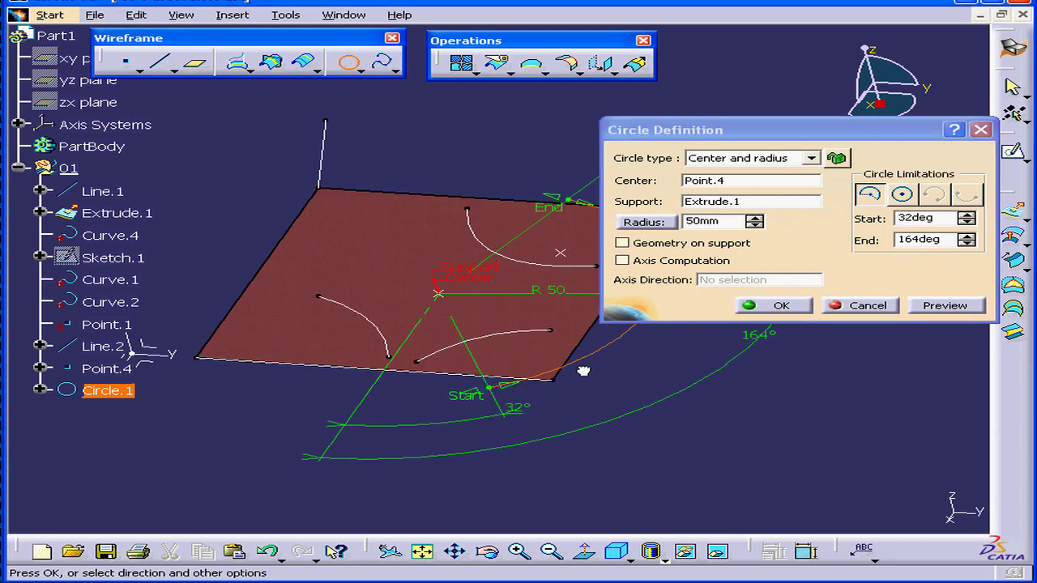
pyautogui.moveTo(491, 396); pyautogui.dragTo(530, 378)
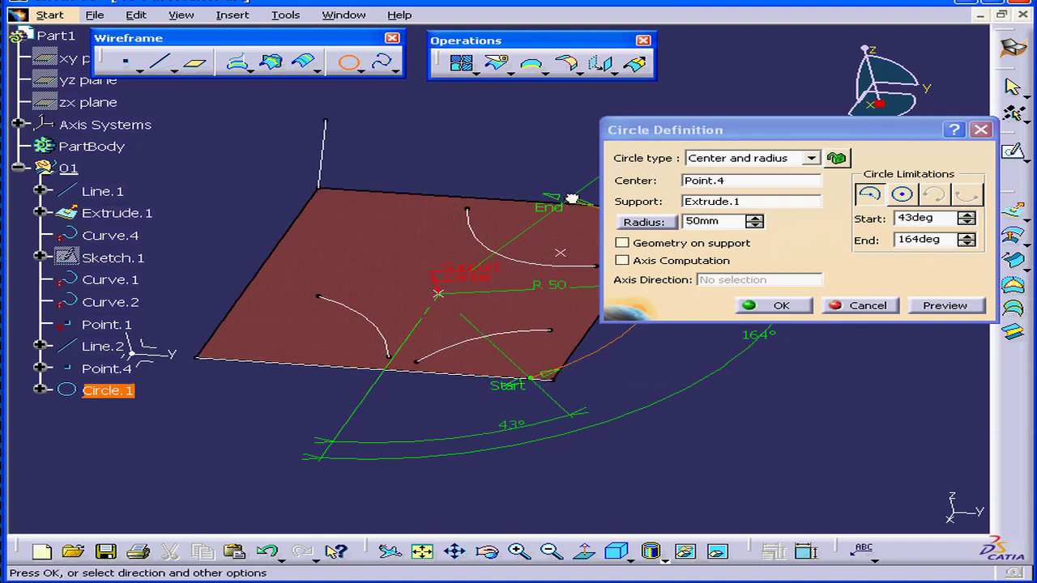
pyautogui.moveTo(572, 203); pyautogui.dragTo(371, 178)
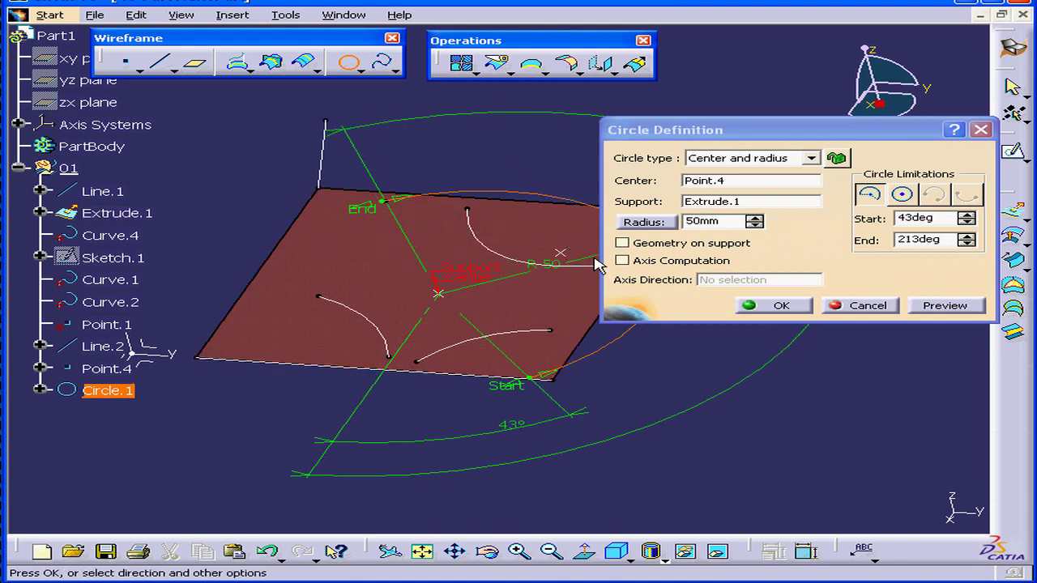
# Enable Axis Computation with Line.2 as the axis direction and create the arc
pyautogui.click(623, 261)
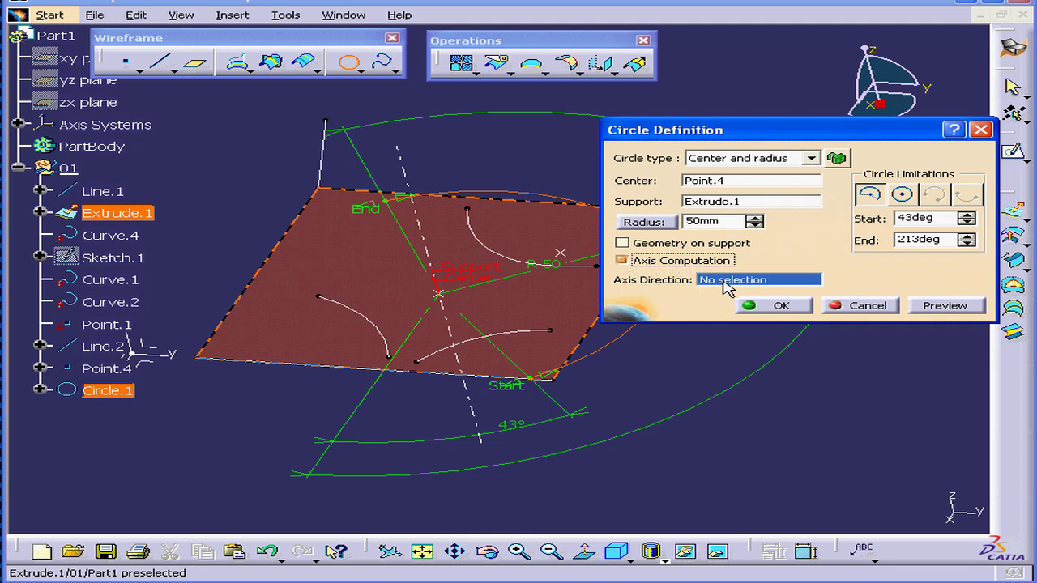
pyautogui.click(323, 163)
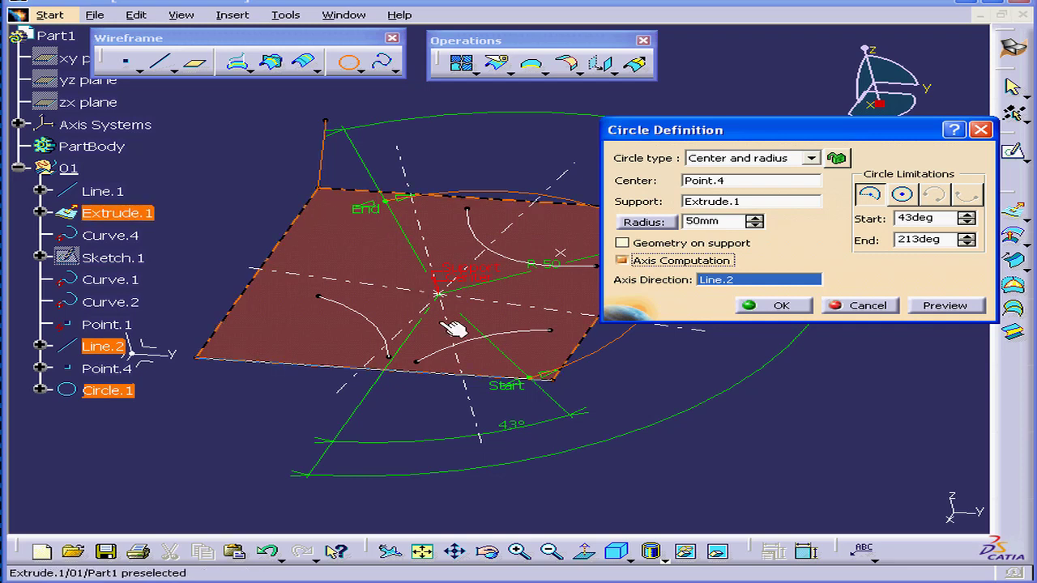
pyautogui.click(780, 306)
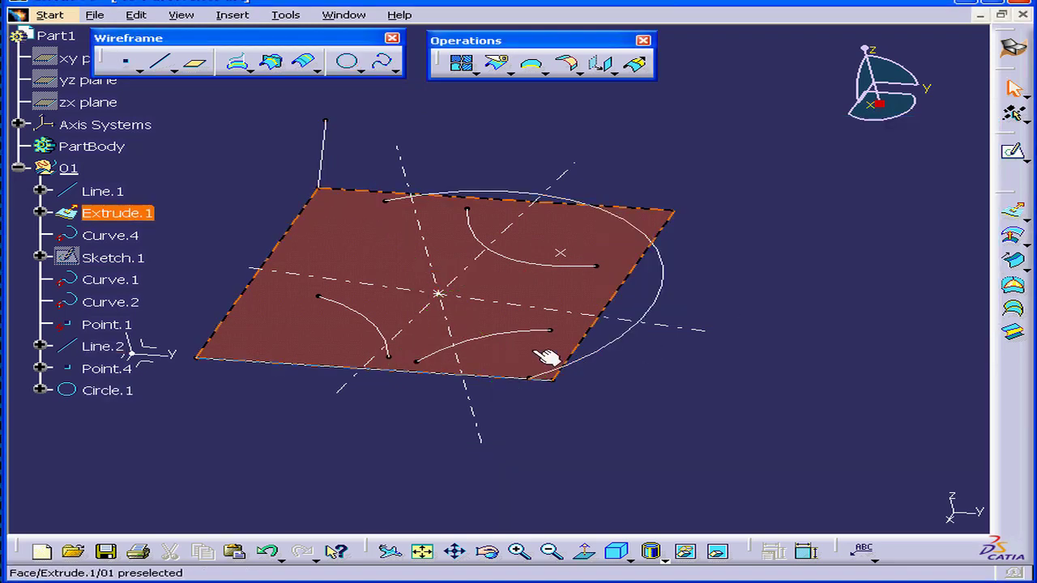
# Delete the arc Circle.1 from geometrical set 01
pyautogui.rightClick(130, 392)
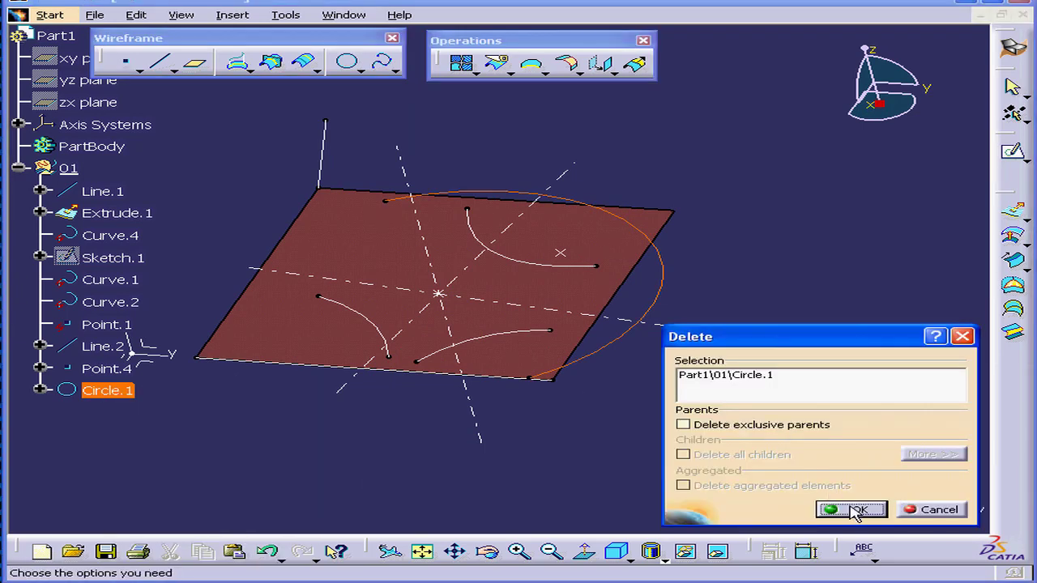
pyautogui.click(851, 509)
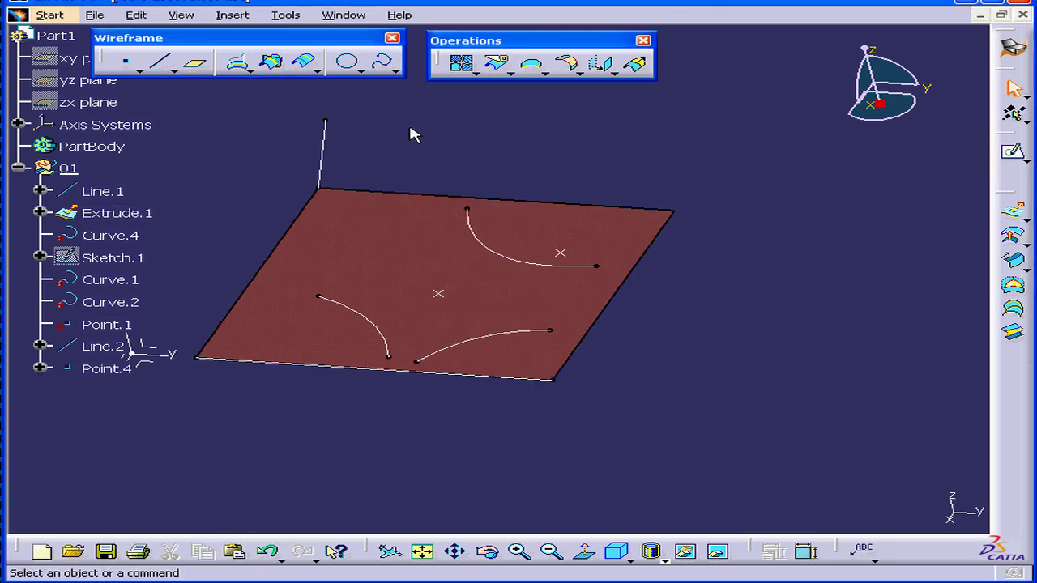
# Define a Center and point circle centred on Point.4, passing through the upper end vertex of Curve.2, with Extrude.1 as support
pyautogui.click(350, 68)
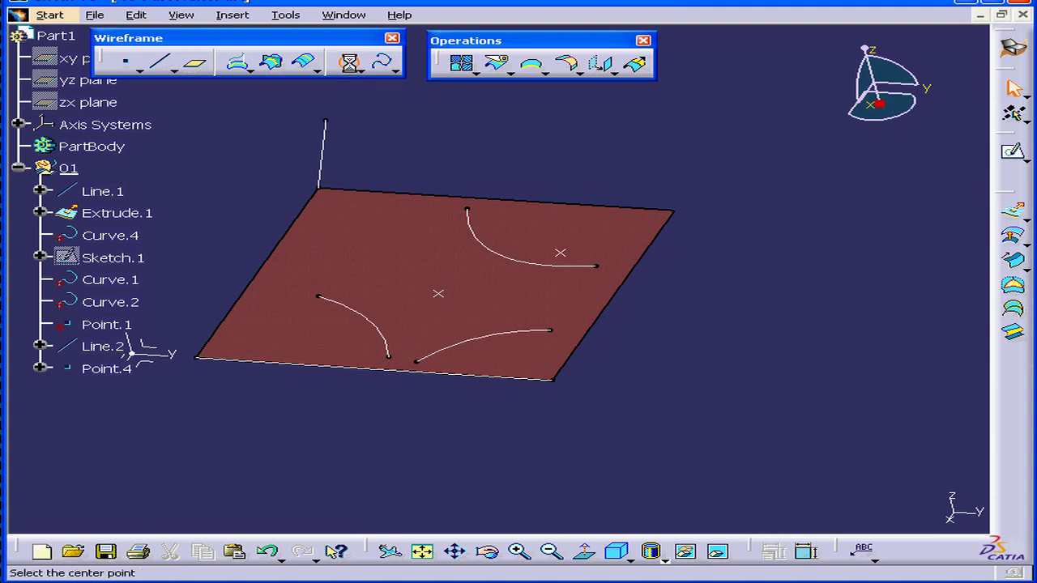
pyautogui.moveTo(785, 165); pyautogui.dragTo(768, 140)
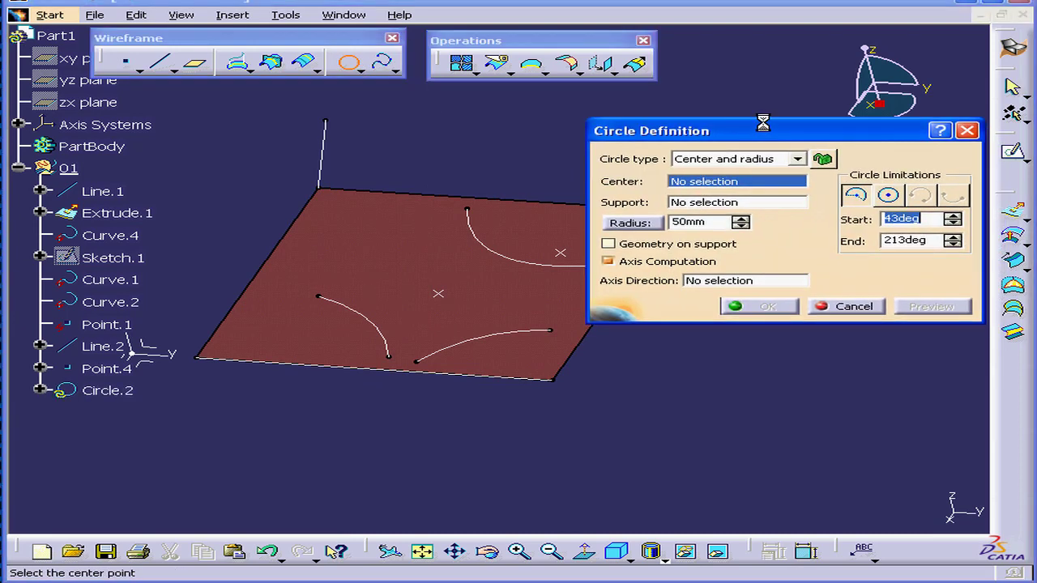
pyautogui.click(797, 158)
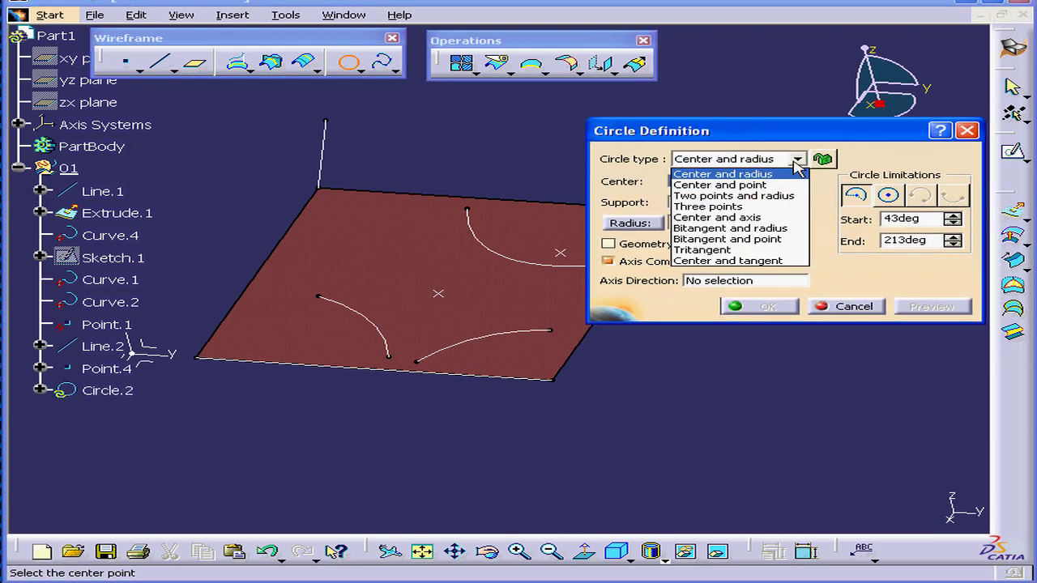
pyautogui.click(768, 187)
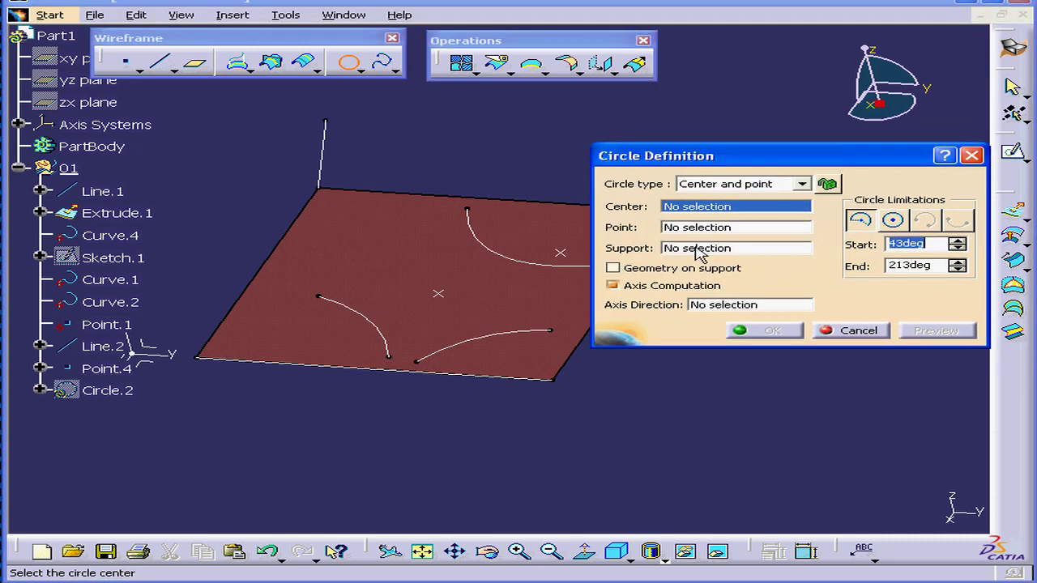
pyautogui.click(438, 293)
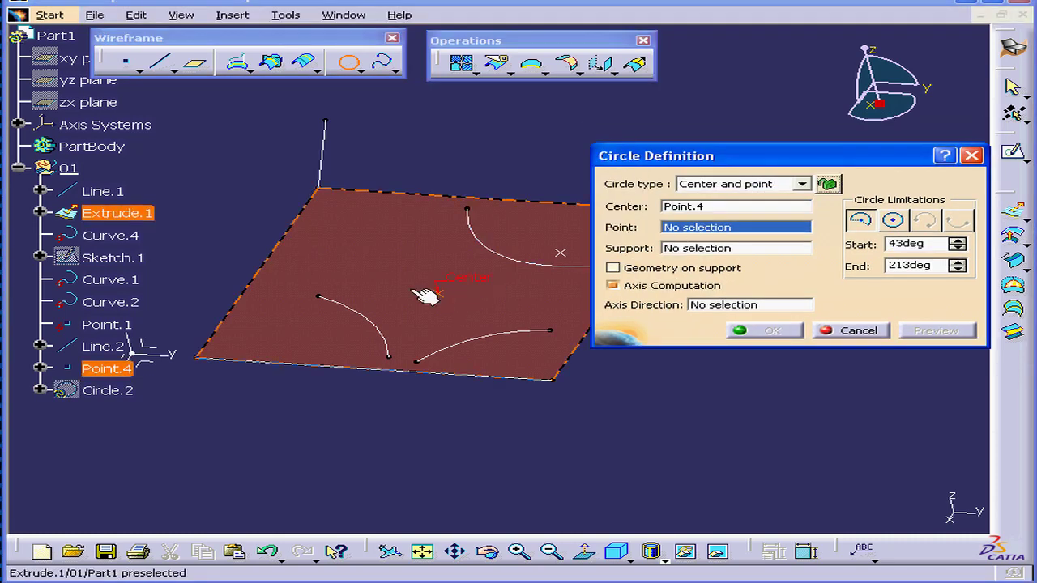
pyautogui.click(320, 297)
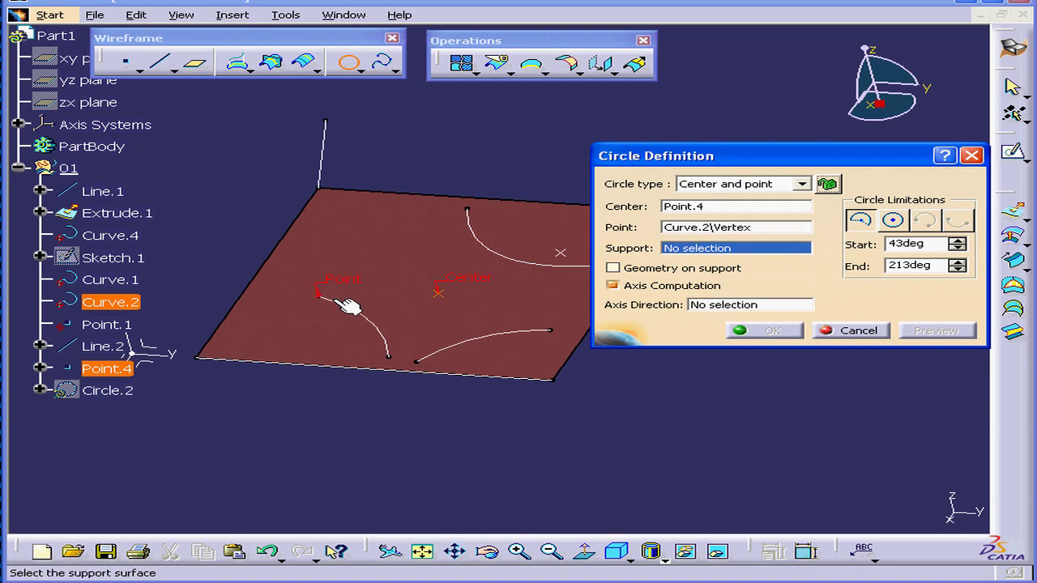
pyautogui.click(449, 306)
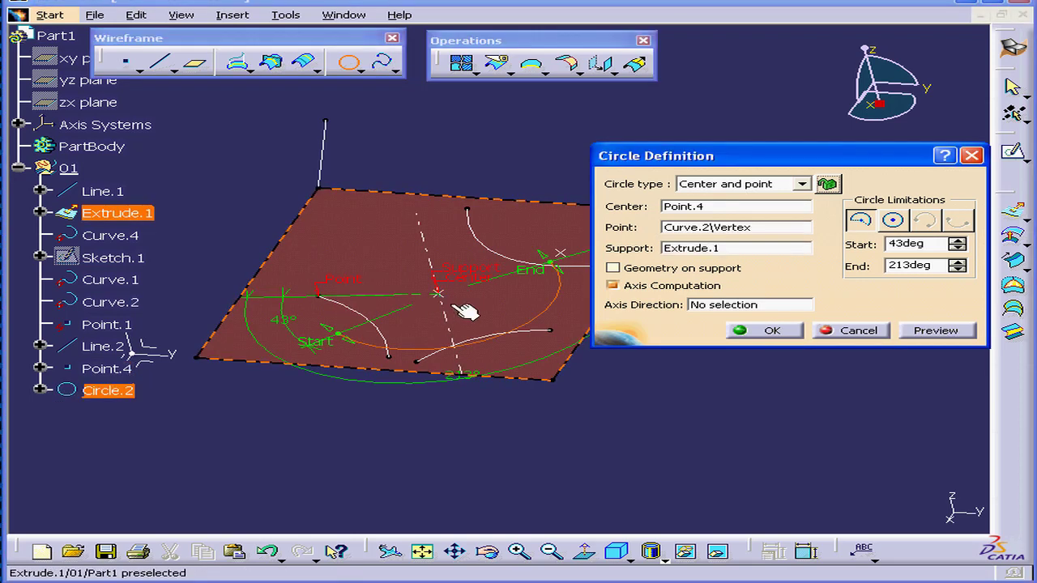
# Try the Whole Circle and Part Arc limitations and the Geometry on support option, and discard the Center and point circle
pyautogui.click(893, 221)
pyautogui.click(861, 220)
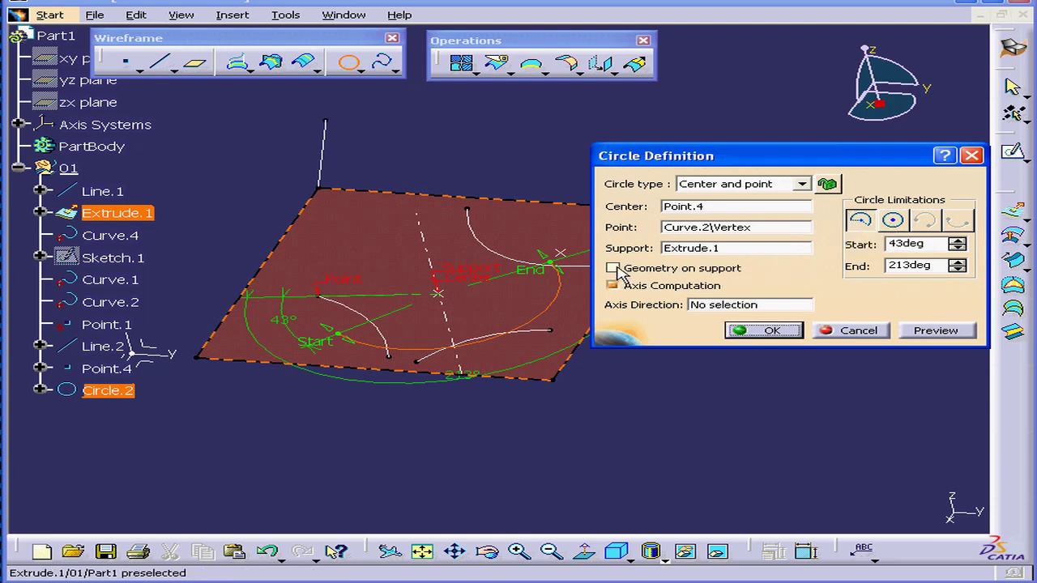
pyautogui.click(616, 269)
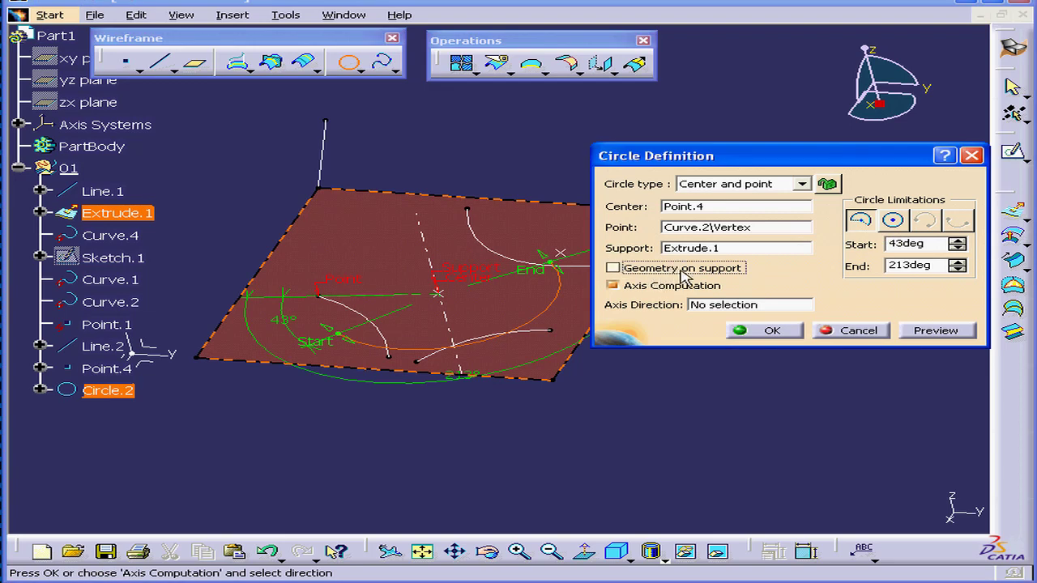
pyautogui.click(873, 330)
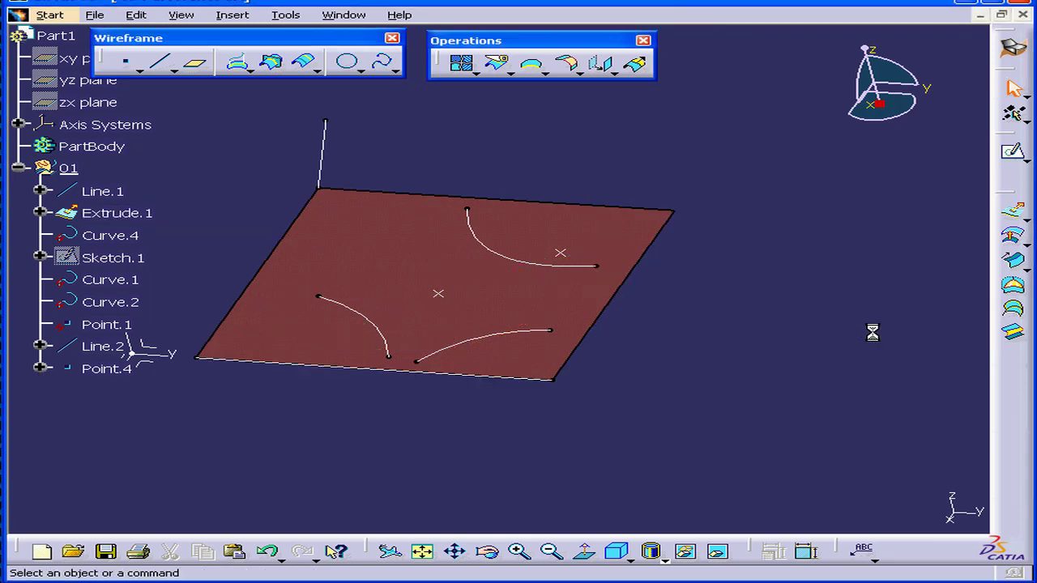
# Start a new circle definition, disable automatic circle type change and enable it again
pyautogui.click(347, 62)
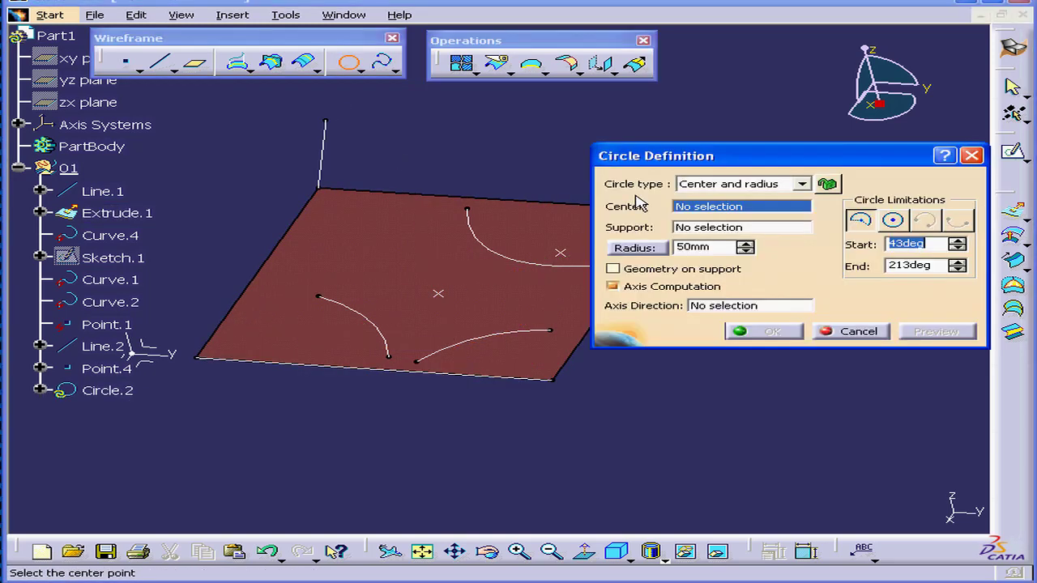
pyautogui.click(826, 185)
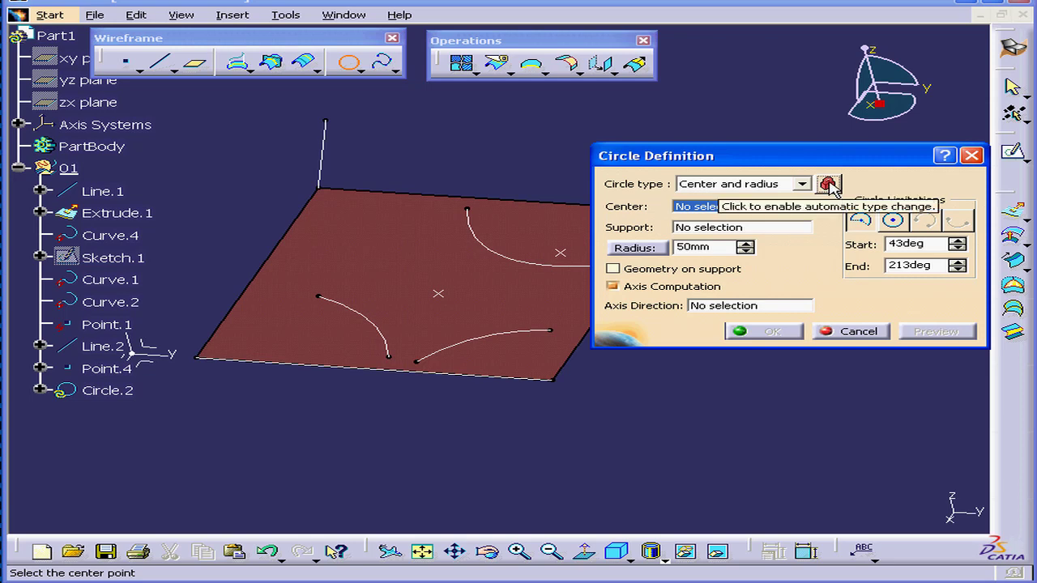
pyautogui.click(826, 185)
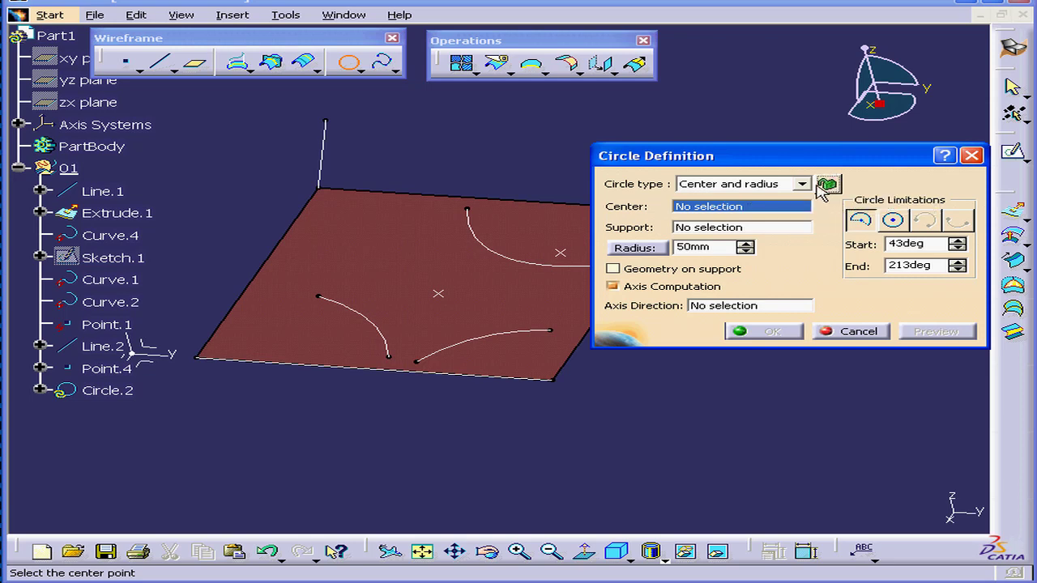
# Define a Two points and radius circle through Point.4 and Point.1 on support Extrude.1 with a 23 mm radius
pyautogui.click(801, 183)
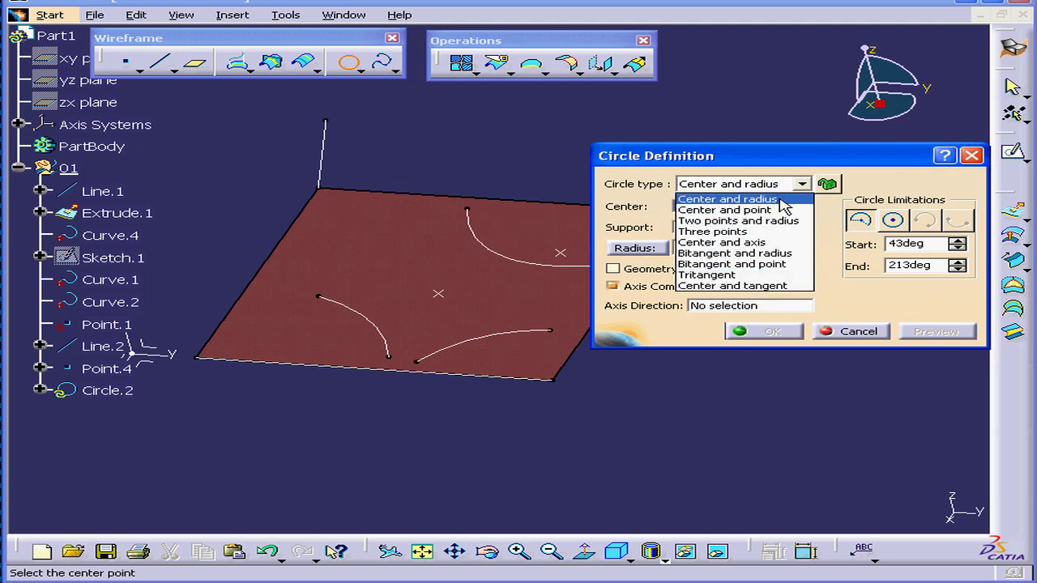
pyautogui.click(807, 174)
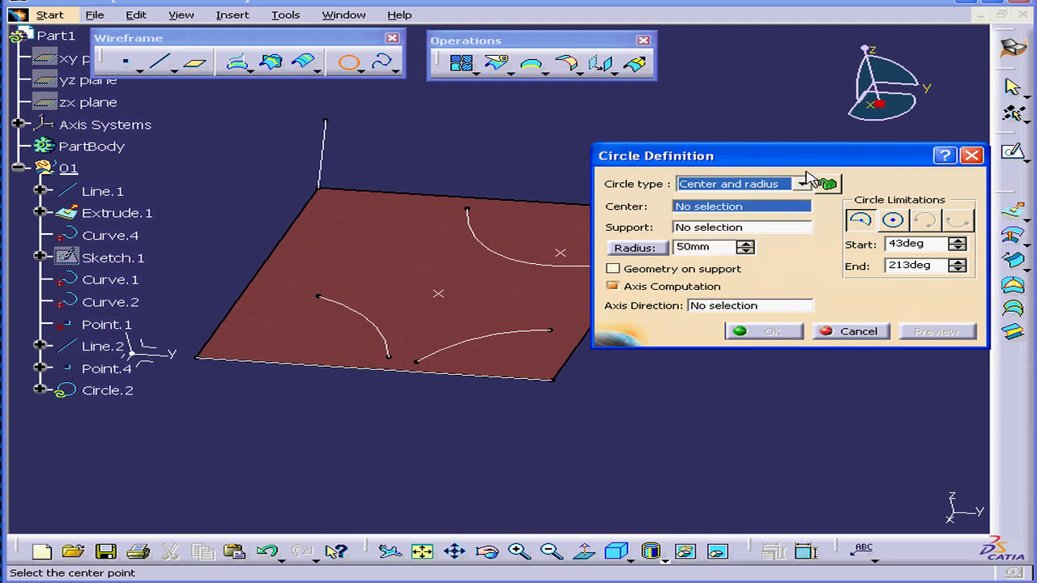
pyautogui.click(801, 184)
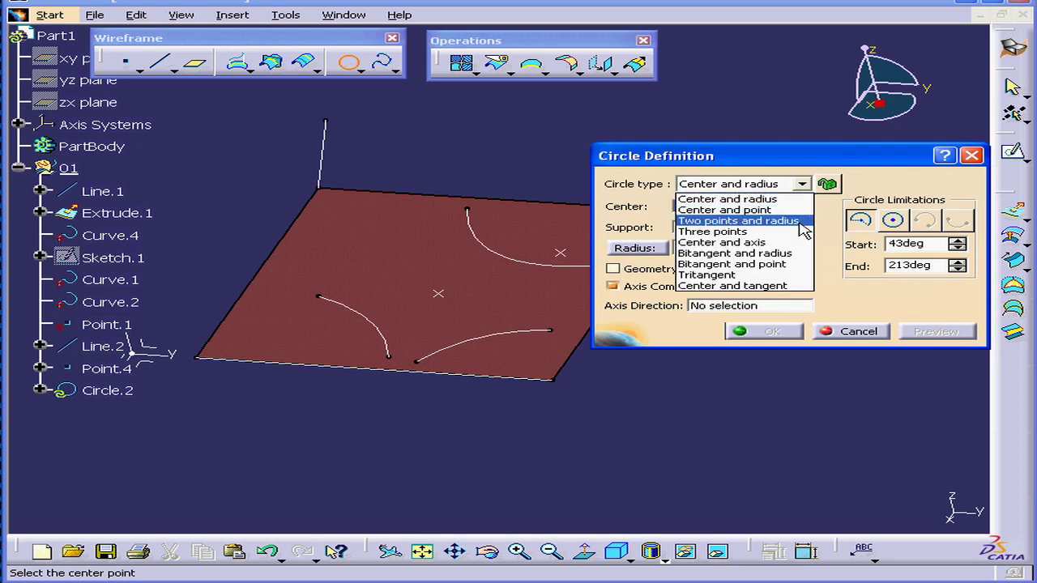
pyautogui.click(797, 222)
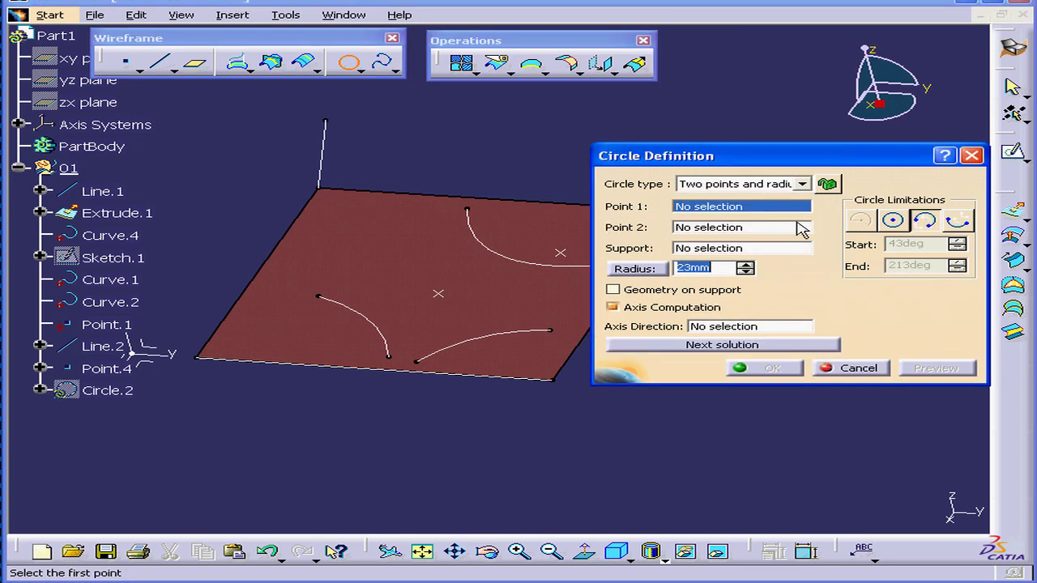
pyautogui.click(439, 294)
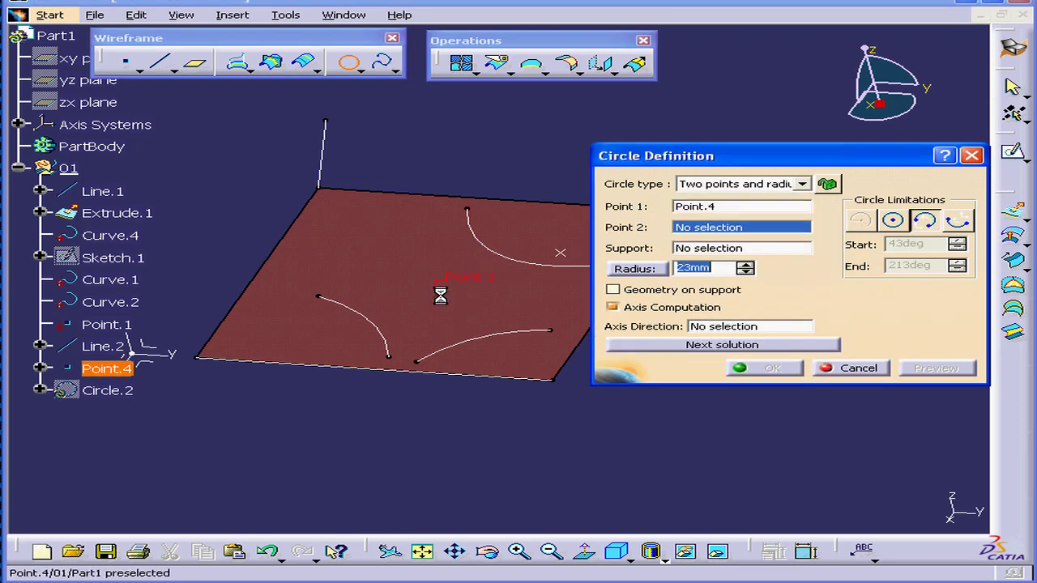
pyautogui.click(561, 253)
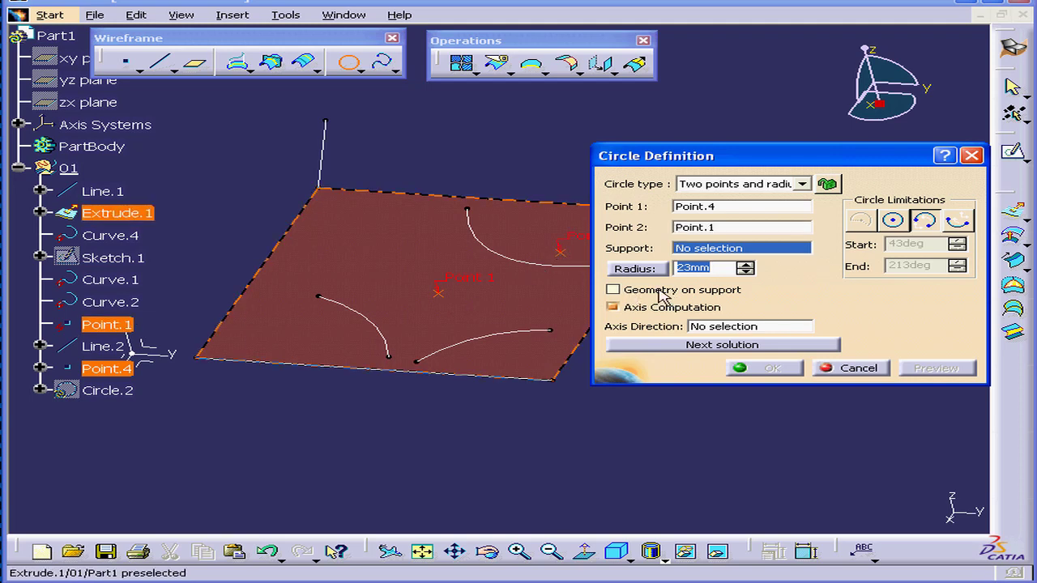
pyautogui.click(541, 293)
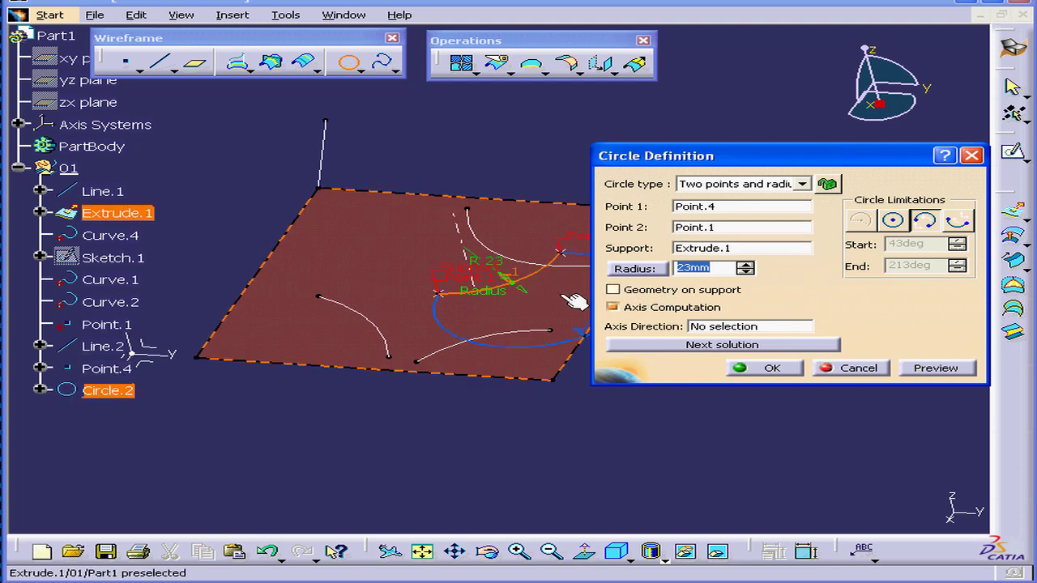
# Cycle through the alternative solutions of the two-point circle, try the complementary arc, and discard the definition
pyautogui.moveTo(567, 298); pyautogui.dragTo(459, 340, button='middle')
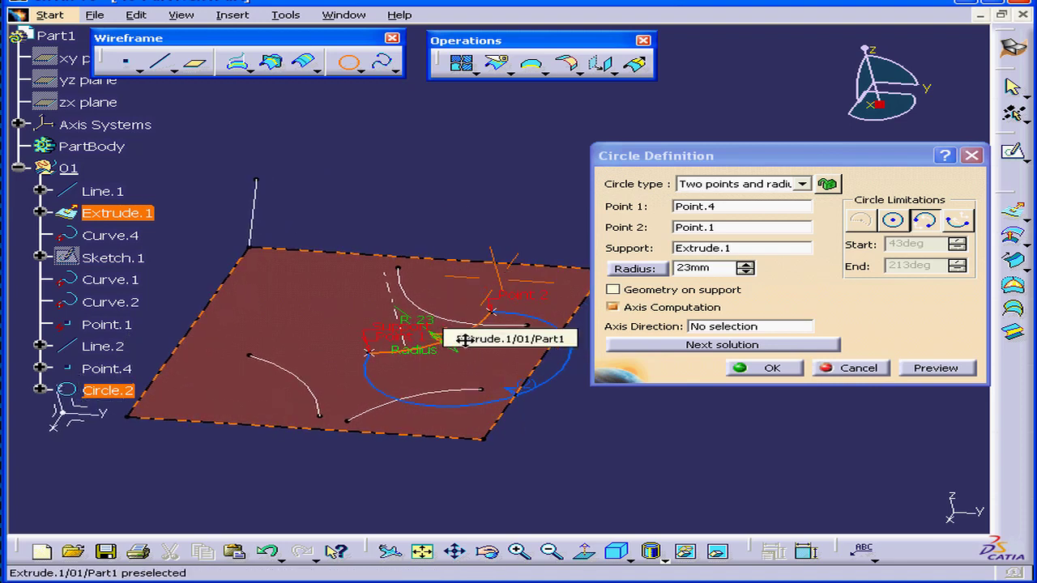
pyautogui.click(721, 345)
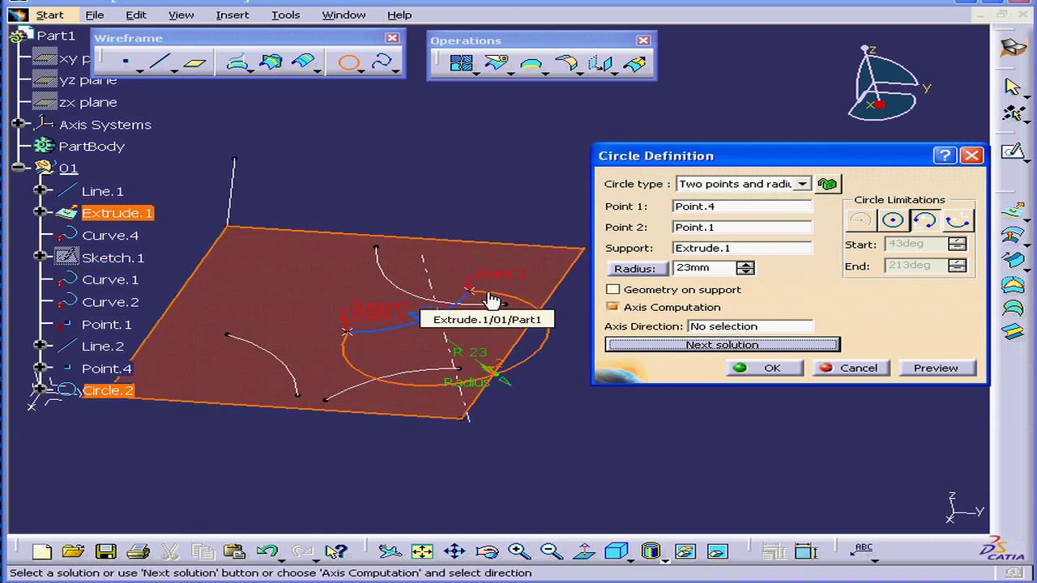
pyautogui.click(722, 344)
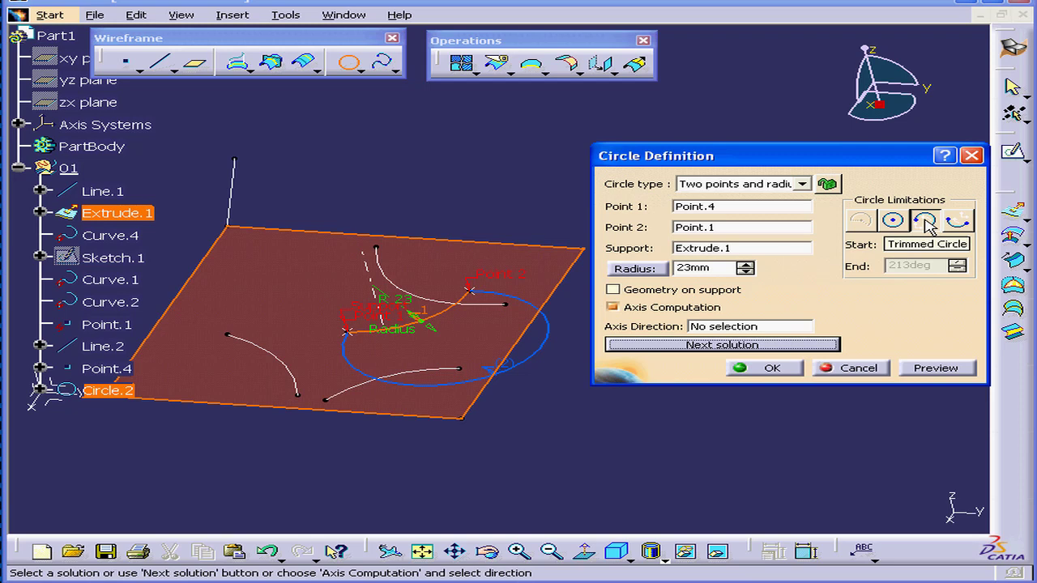
pyautogui.click(955, 222)
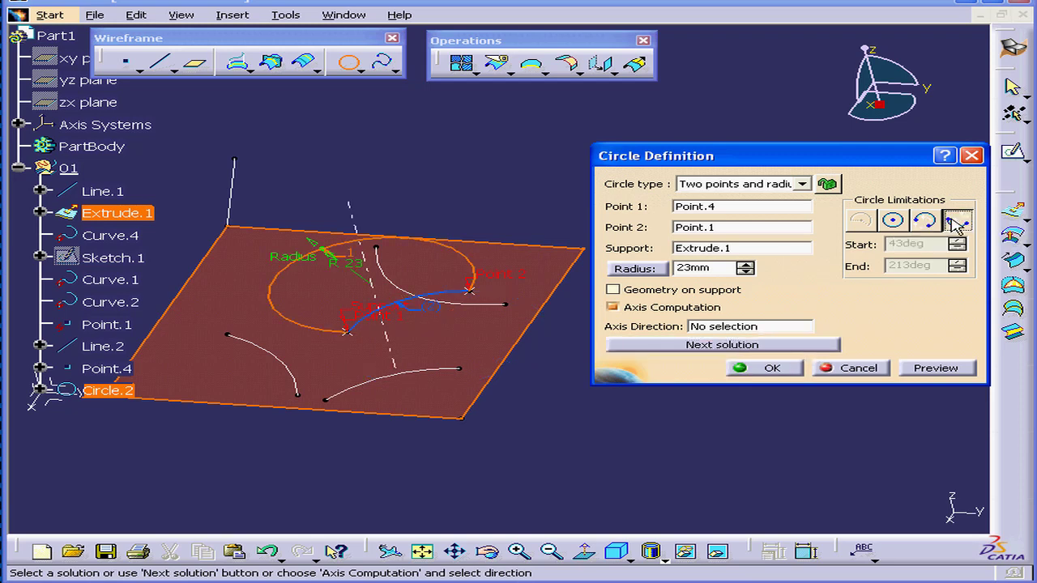
pyautogui.click(855, 368)
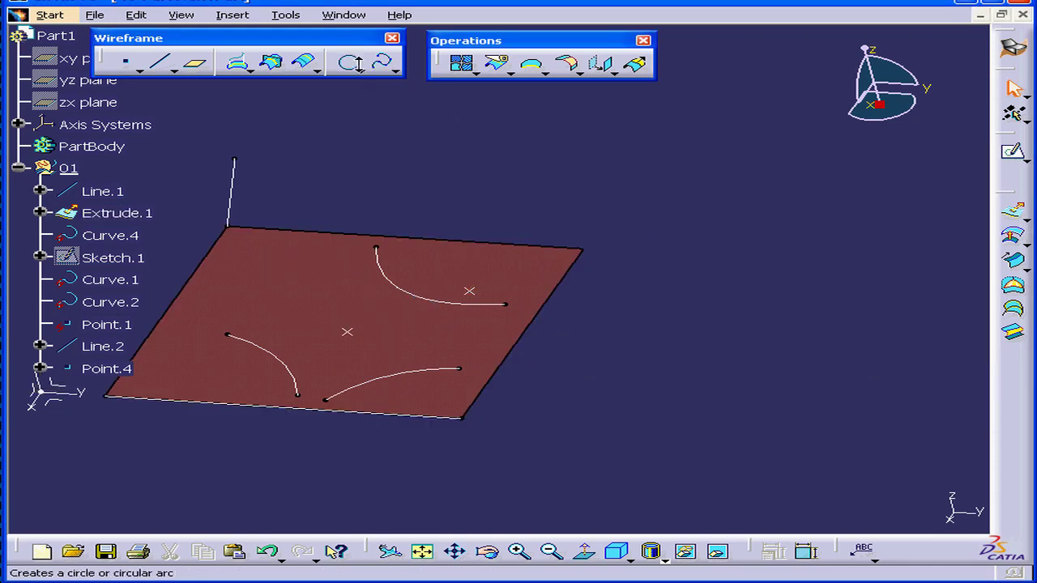
# Try to define a Three points circle using the upper end vertex of Curve.2 and Point.4 as its first points
pyautogui.click(349, 62)
pyautogui.click(814, 184)
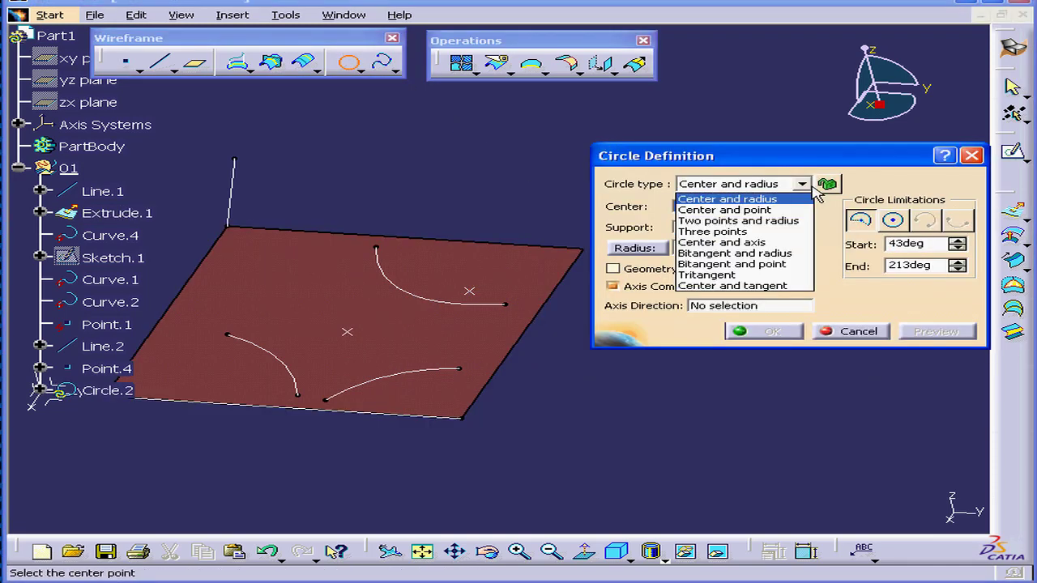
pyautogui.click(761, 232)
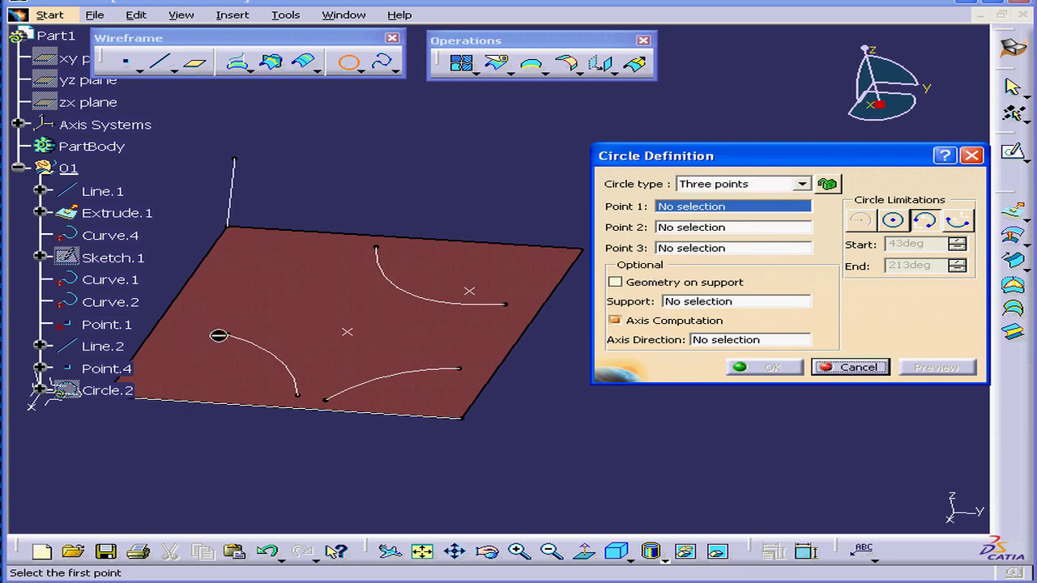
pyautogui.click(228, 335)
pyautogui.click(347, 331)
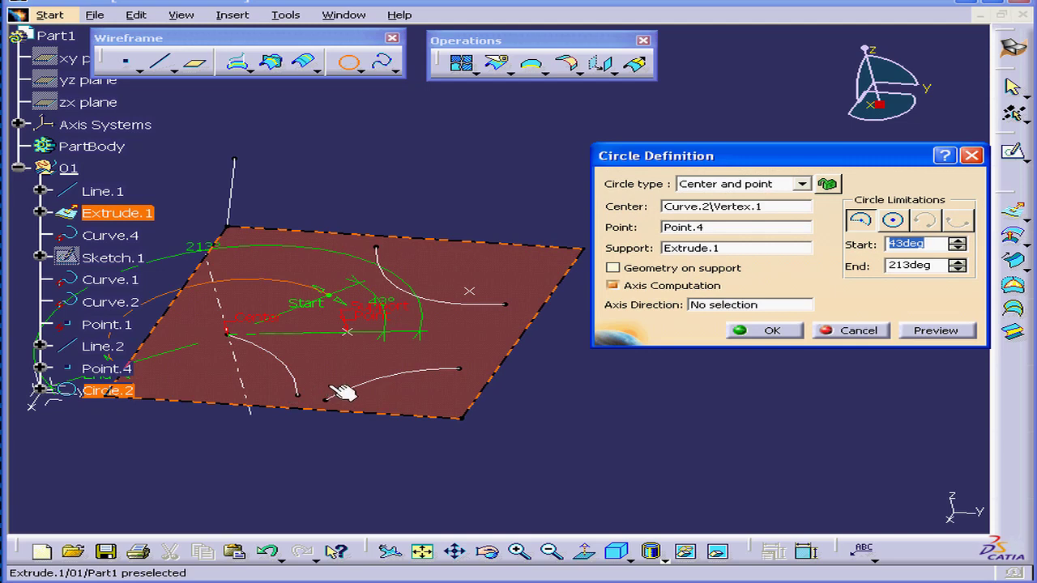
# Compare the Whole Circle and Part Arc limitations for the circle centred on the Curve.2 vertex, and cancel it
pyautogui.click(863, 223)
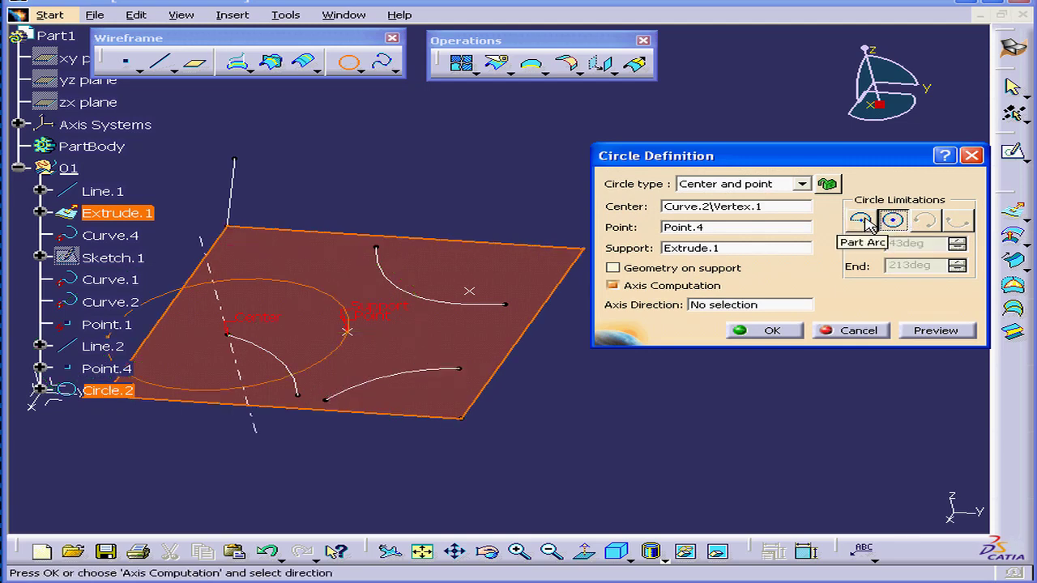
pyautogui.click(862, 220)
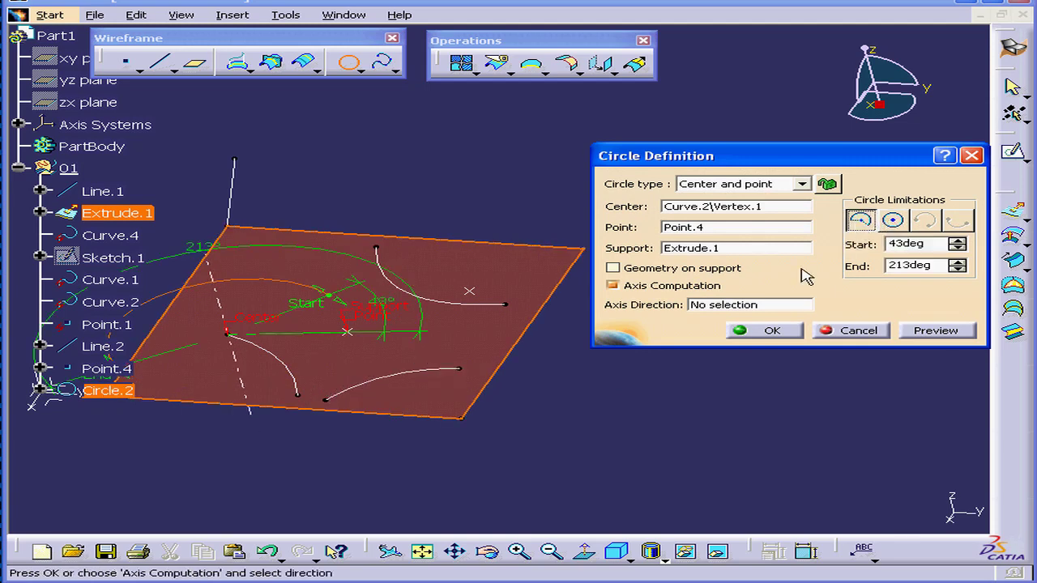
pyautogui.click(851, 332)
# Define a Center and axis whole circle with Line.2 as axis, Point.4 as point and a 20 mm radius
pyautogui.click(351, 65)
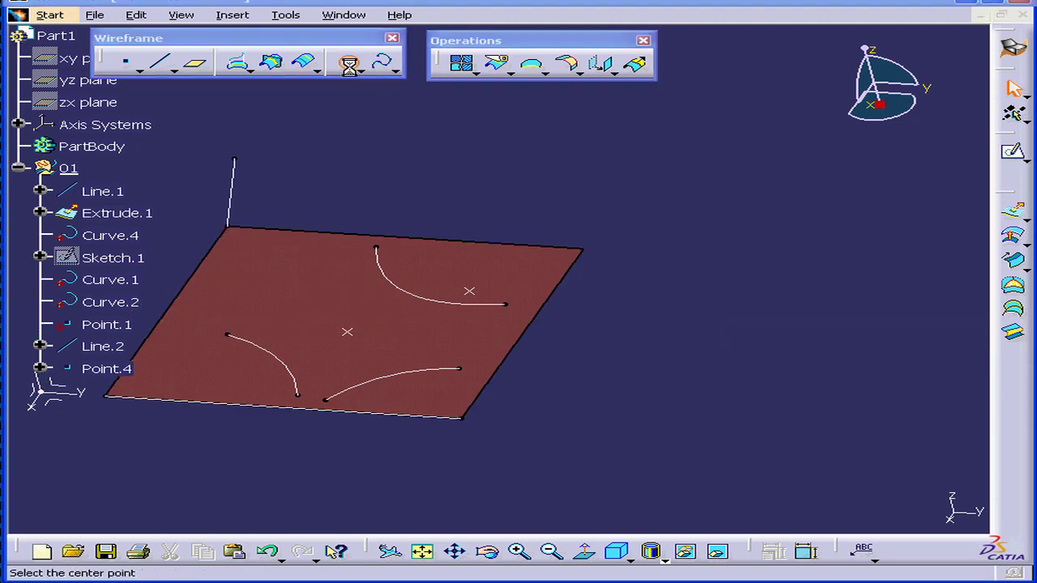
pyautogui.click(801, 184)
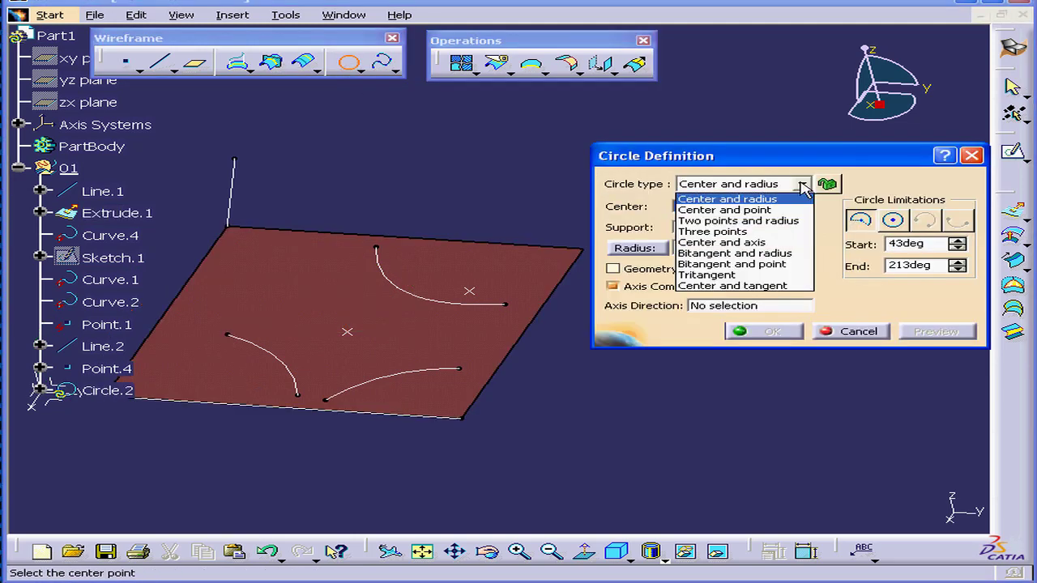
pyautogui.click(771, 242)
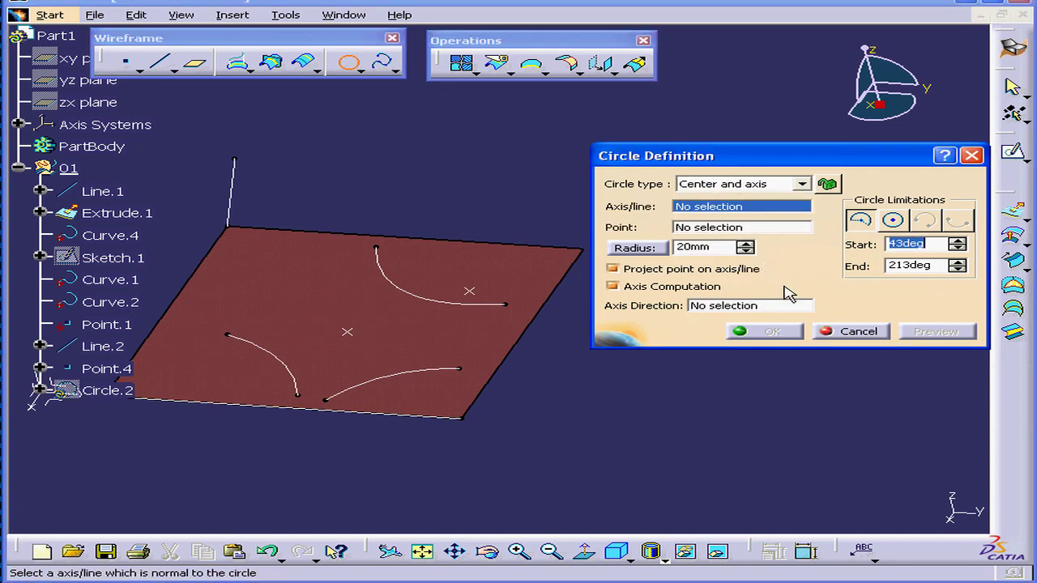
pyautogui.click(891, 220)
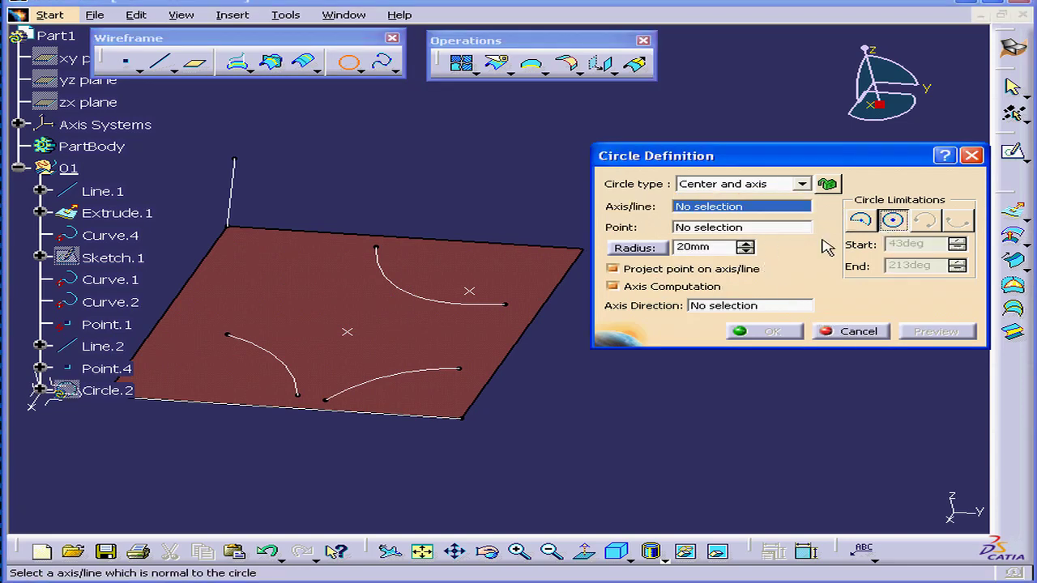
pyautogui.click(233, 213)
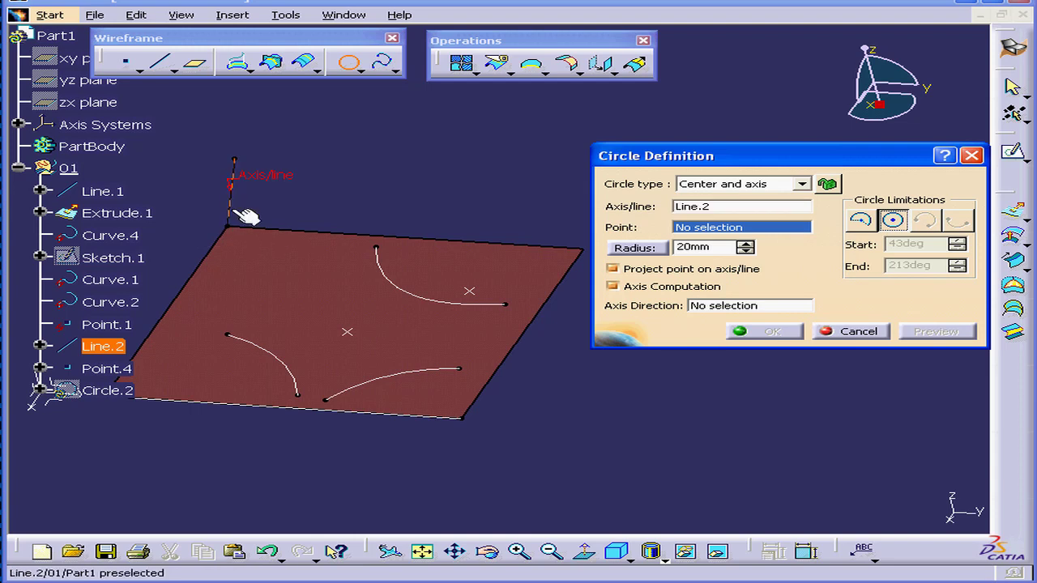
pyautogui.click(355, 334)
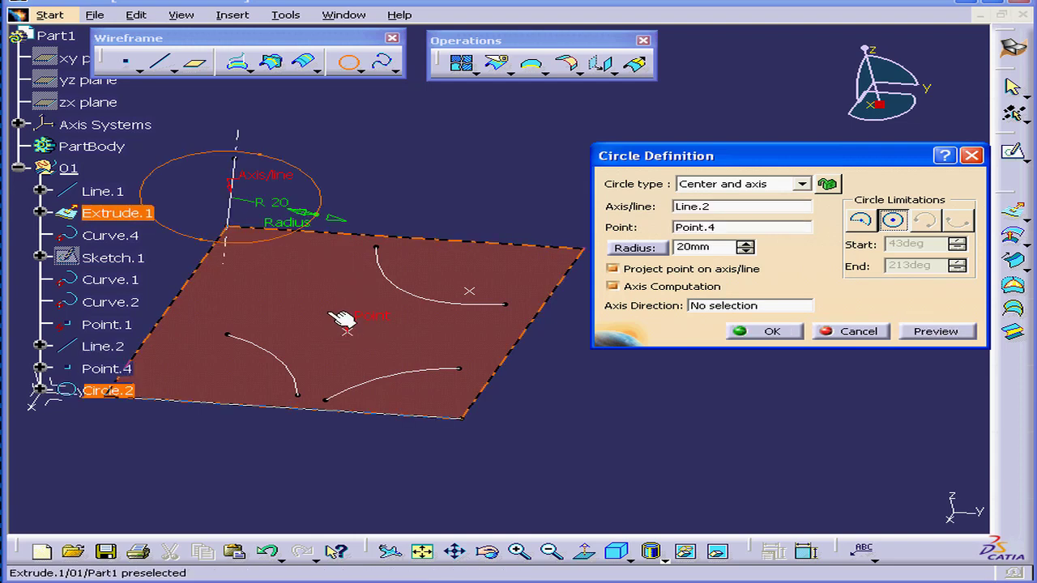
# Turn Project point on axis/line off and on again to compare the circle's placement, and discard the Center and axis circle
pyautogui.click(613, 269)
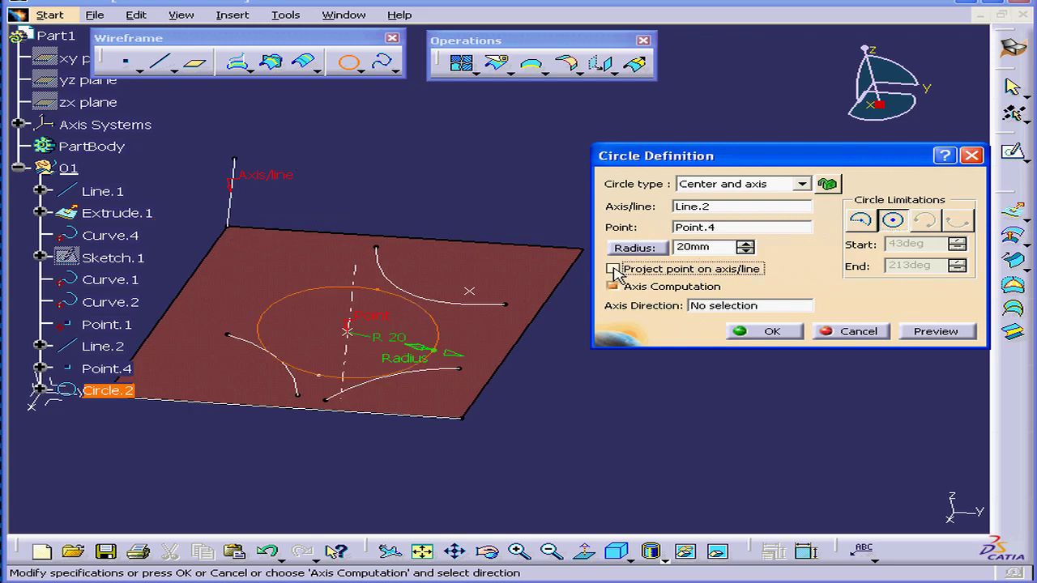
pyautogui.click(613, 269)
pyautogui.moveTo(324, 345)
pyautogui.mouseDown(button='middle')
pyautogui.moveTo(314, 341)
pyautogui.moveTo(424, 268)
pyautogui.moveTo(351, 326)
pyautogui.moveTo(324, 328)
pyautogui.mouseUp(button='middle')
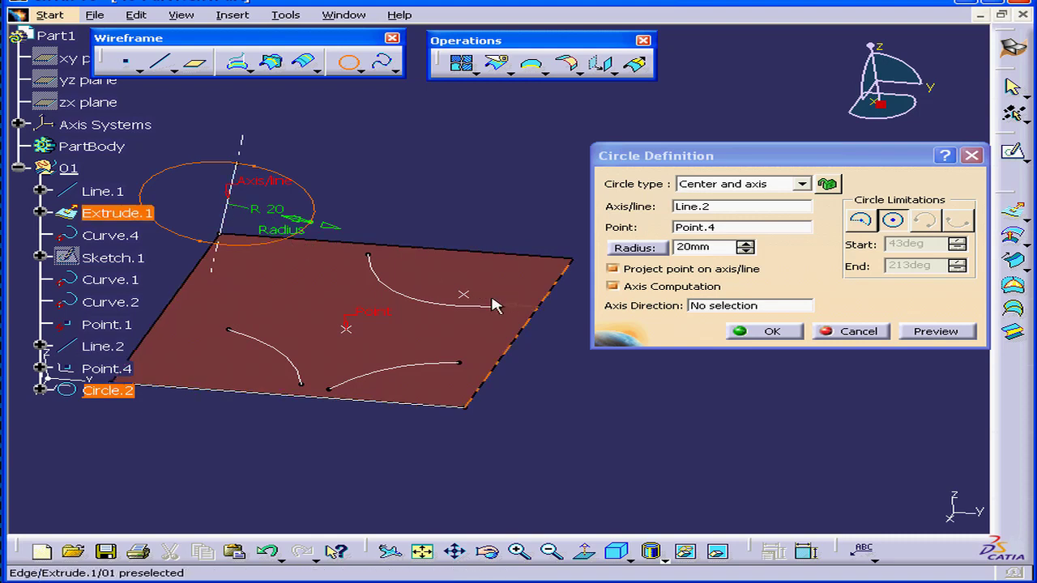
pyautogui.click(857, 332)
# Define a Bitangent and radius circle with Curve.2 and Curve.1 as its elements and a 30 mm radius
pyautogui.click(349, 62)
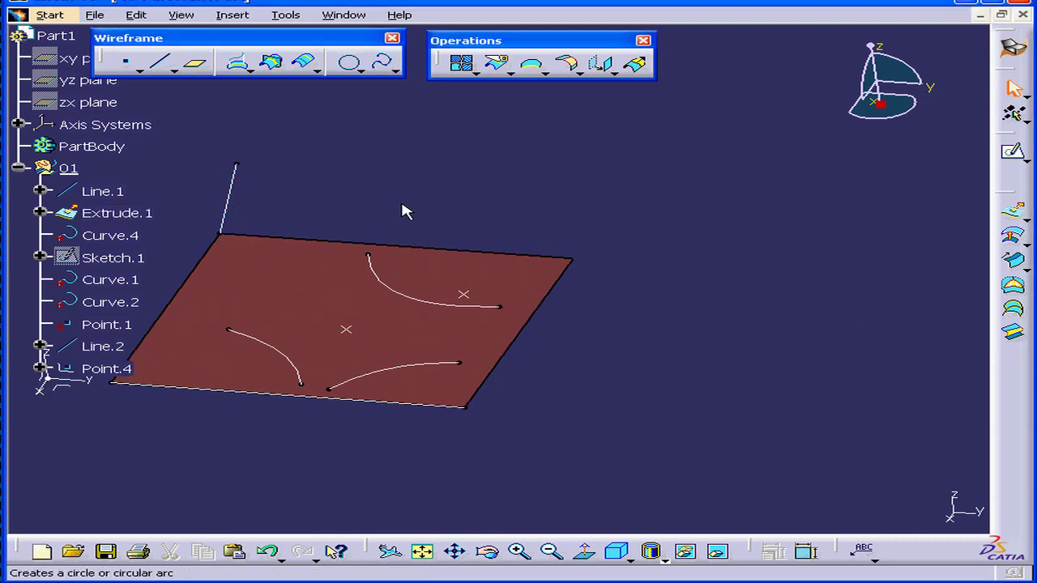
pyautogui.click(807, 184)
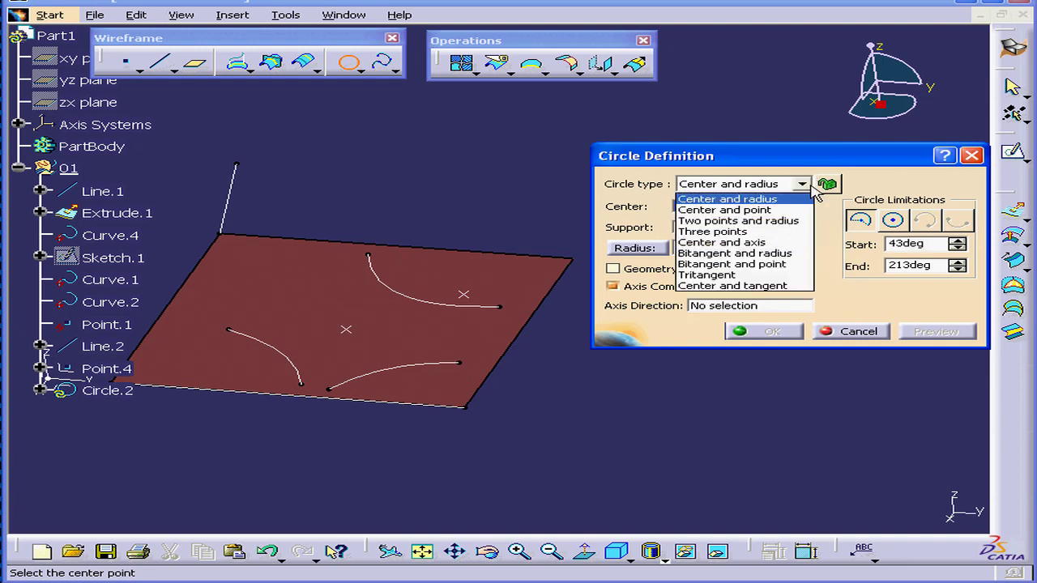
pyautogui.click(774, 254)
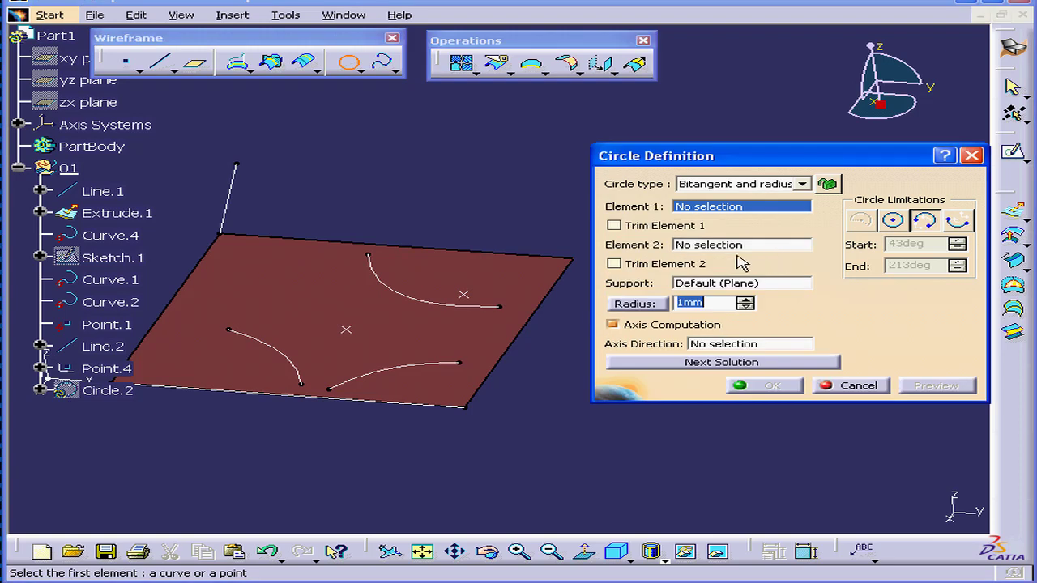
pyautogui.click(305, 367)
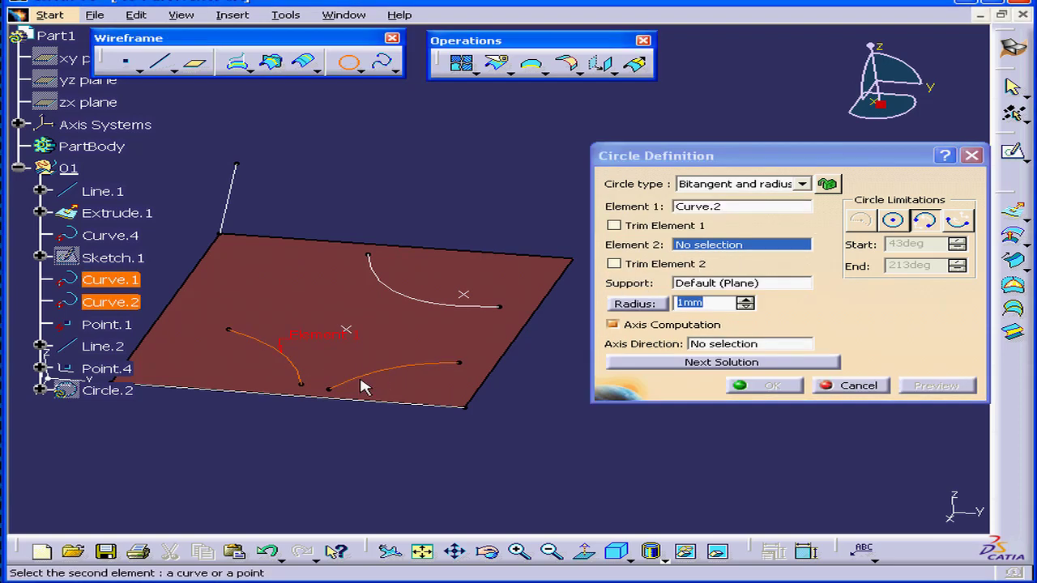
pyautogui.click(363, 385)
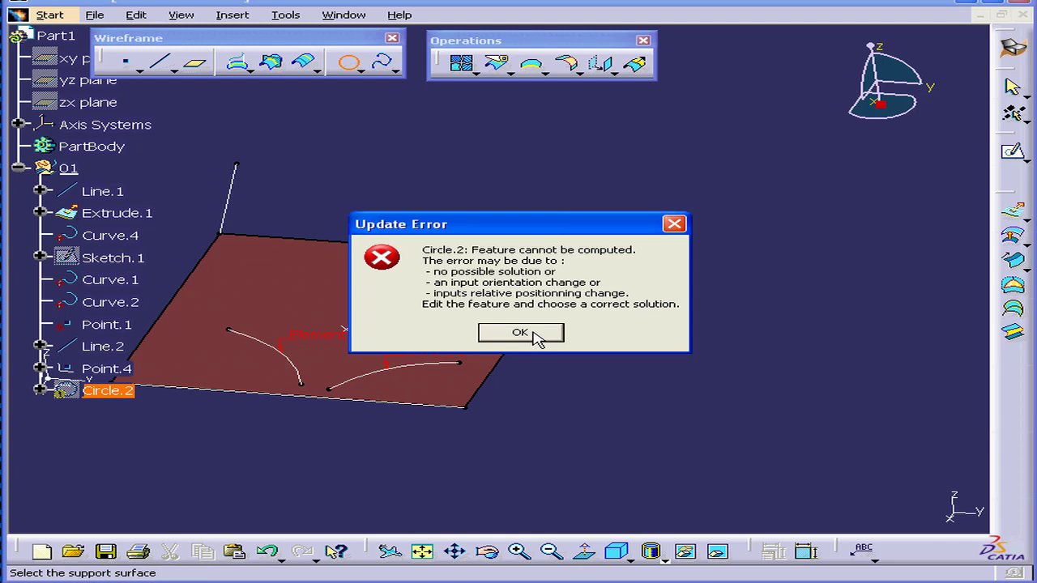
pyautogui.click(534, 333)
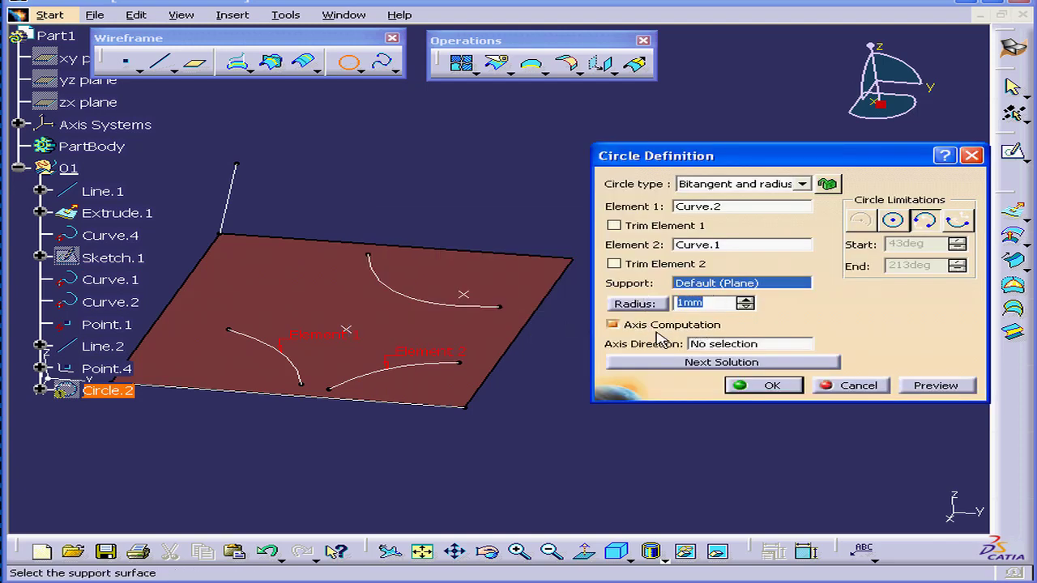
pyautogui.write('30')
pyautogui.press('Tab')
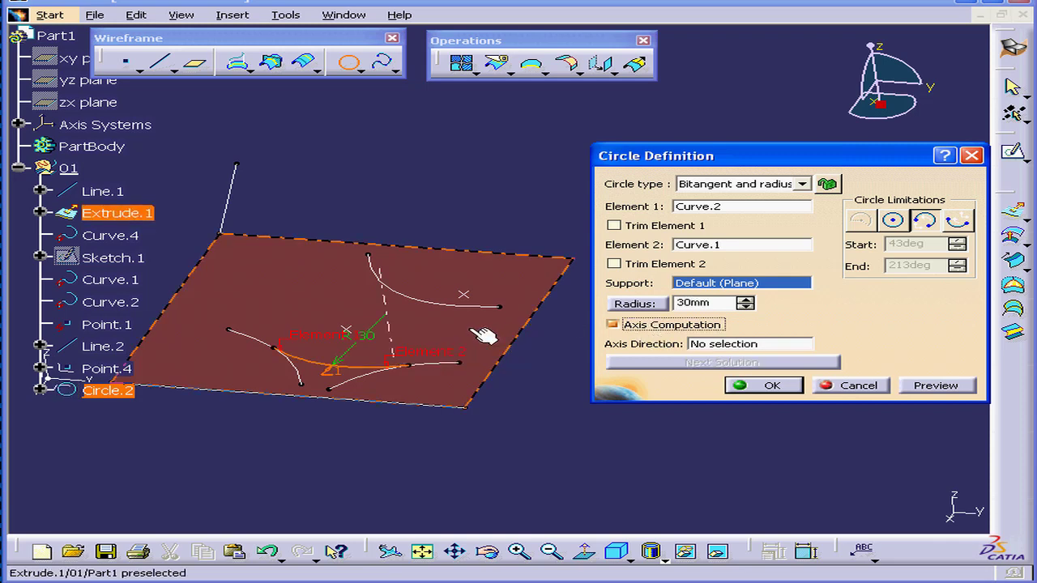
# Turn on Trim Element 1 and Trim Element 2 for the bitangent circle and preview it
pyautogui.click(614, 226)
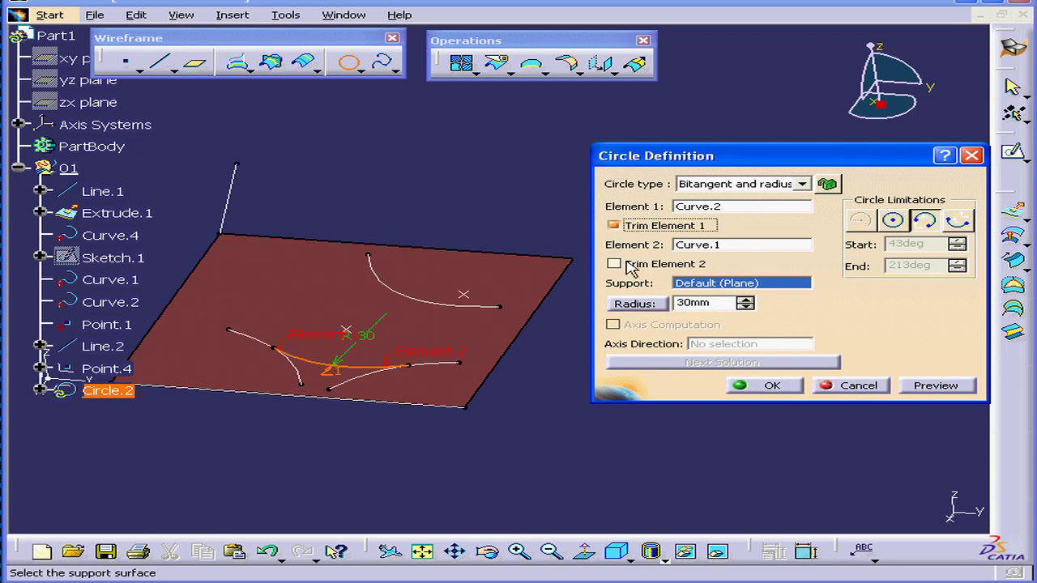
pyautogui.click(614, 265)
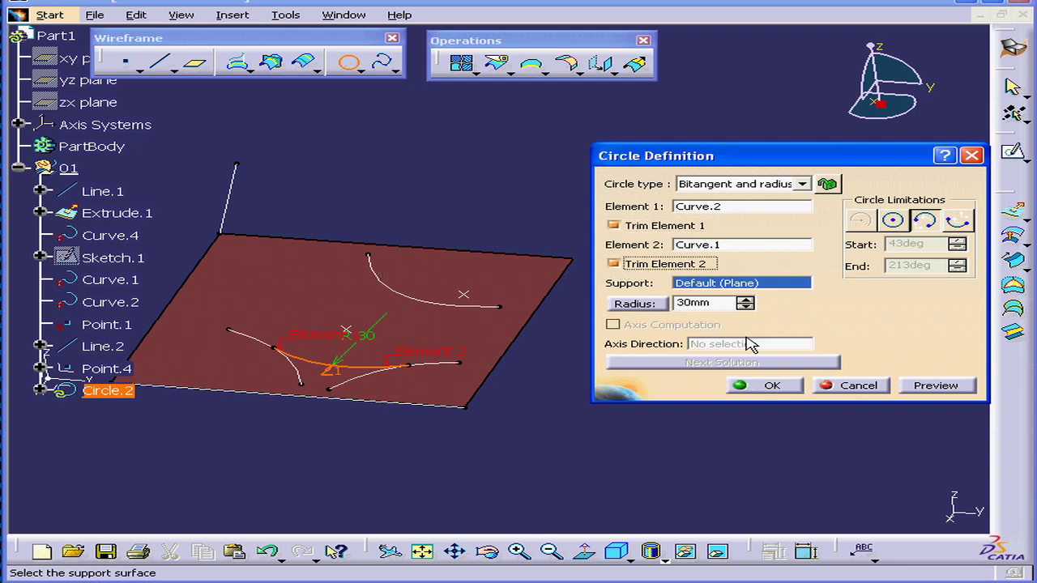
pyautogui.click(933, 387)
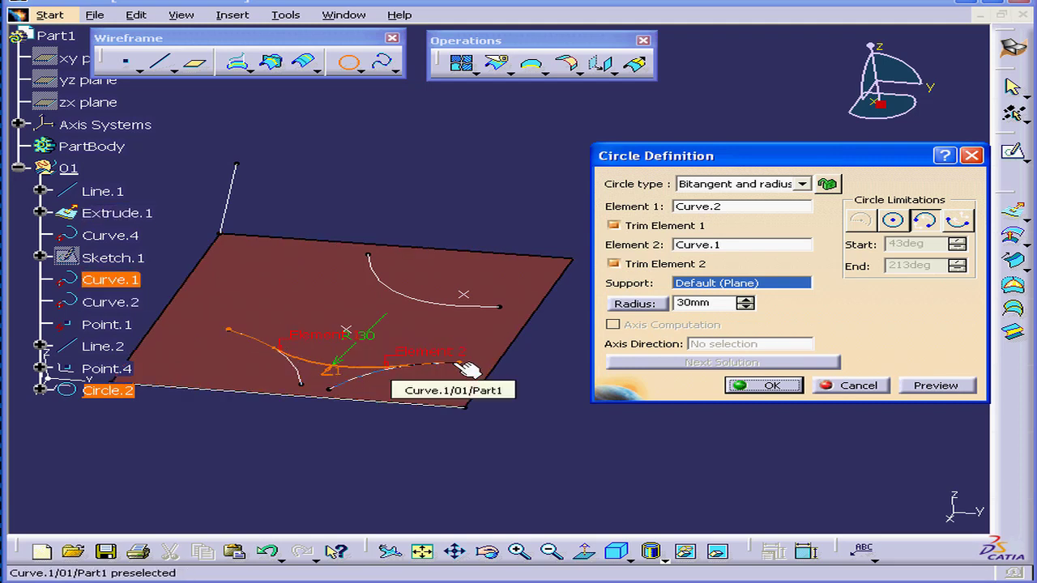
# Compare the Whole Circle, Complementary Circle and Trimmed Circle limitations for the 30 mm bitangent circle
pyautogui.click(893, 221)
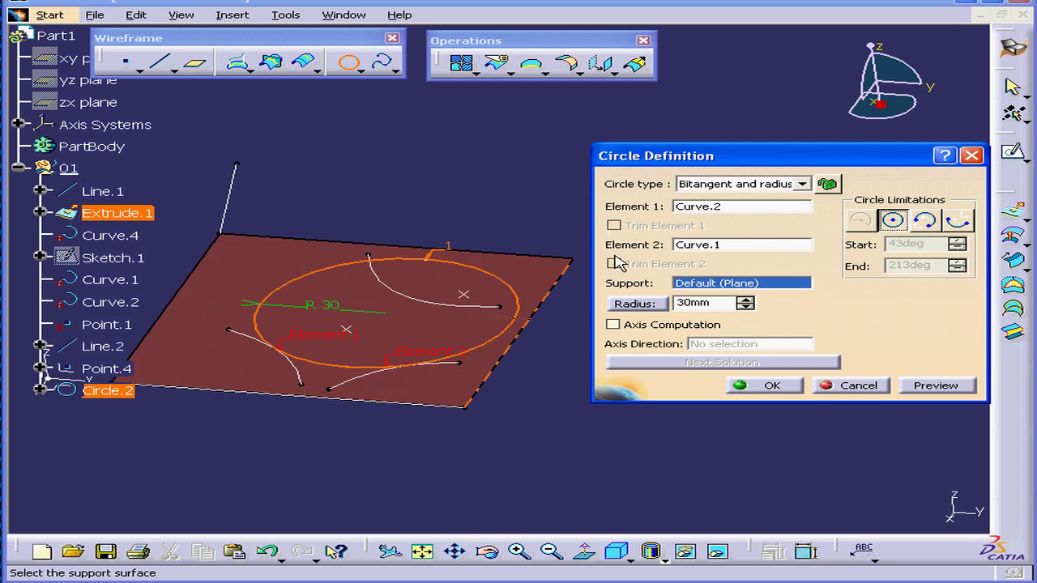
pyautogui.click(958, 221)
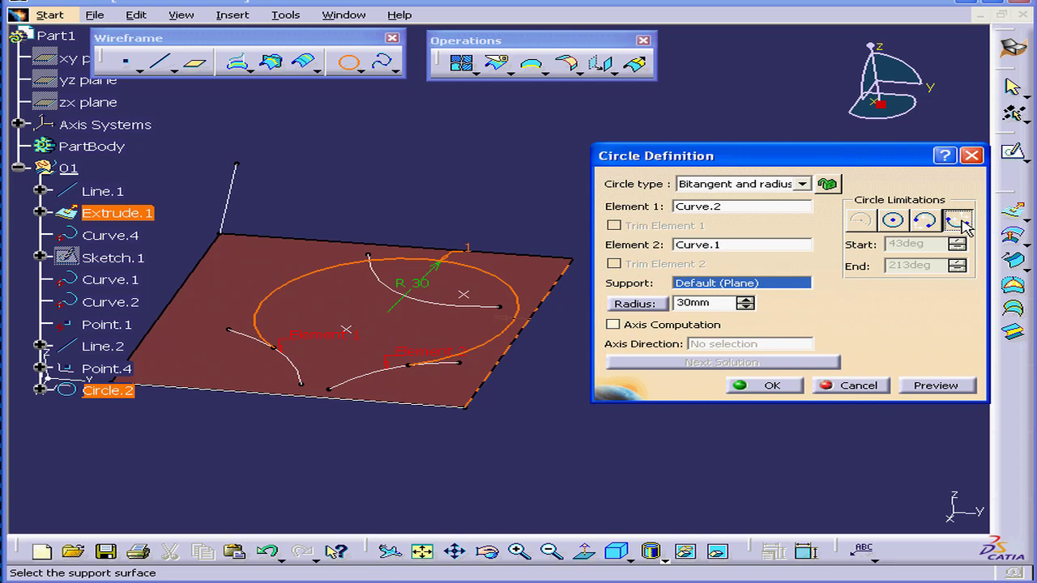
pyautogui.click(924, 220)
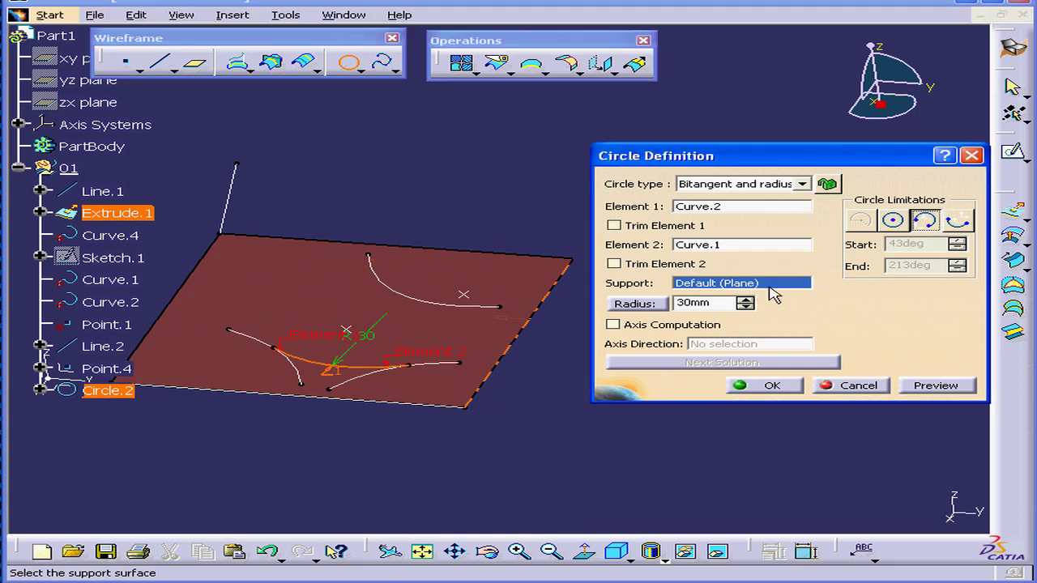
# Trim both Curve.2 and Curve.1 with the 30 mm bitangent arc and create it
pyautogui.click(614, 226)
pyautogui.click(614, 264)
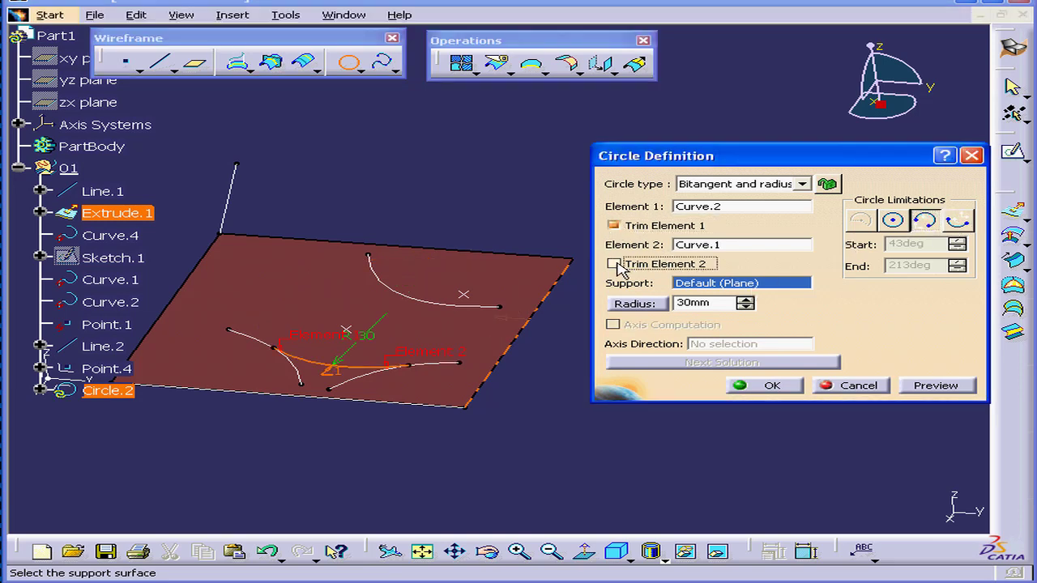
pyautogui.click(766, 384)
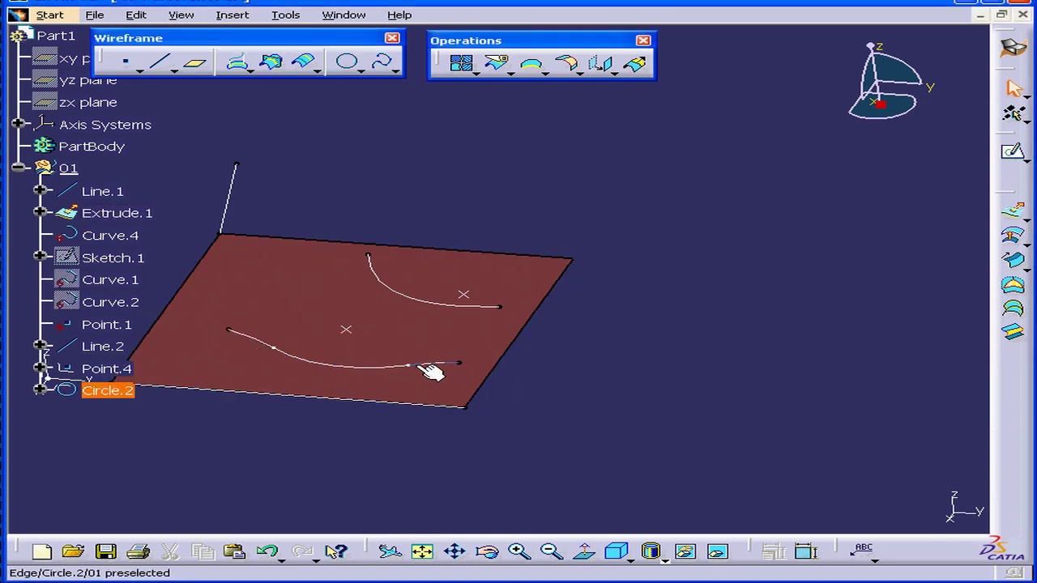
# Delete the trimmed bitangent arc Circle.2, keeping its parent elements
pyautogui.rightClick(101, 391)
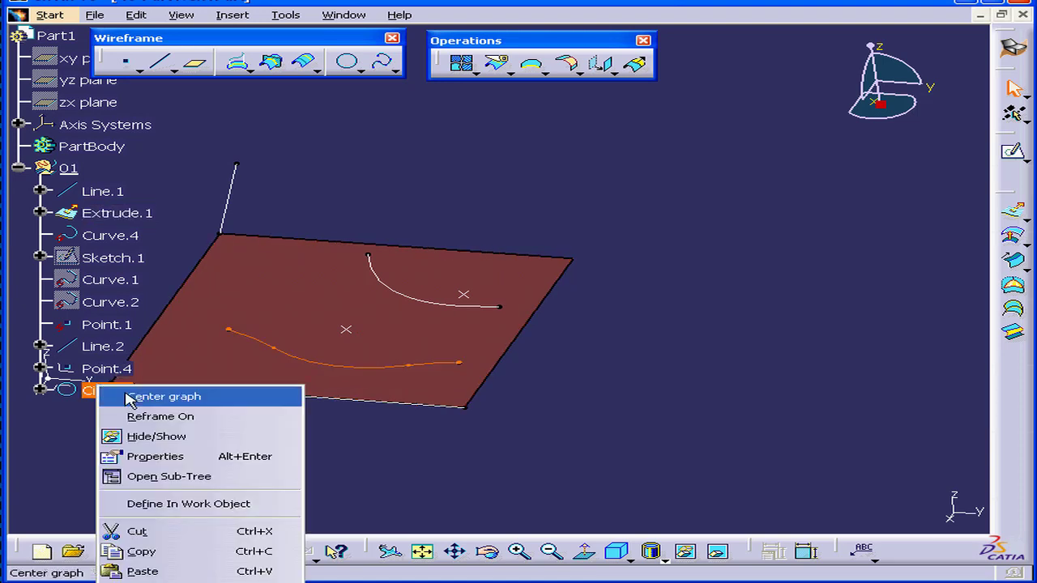
pyautogui.press('Delete')
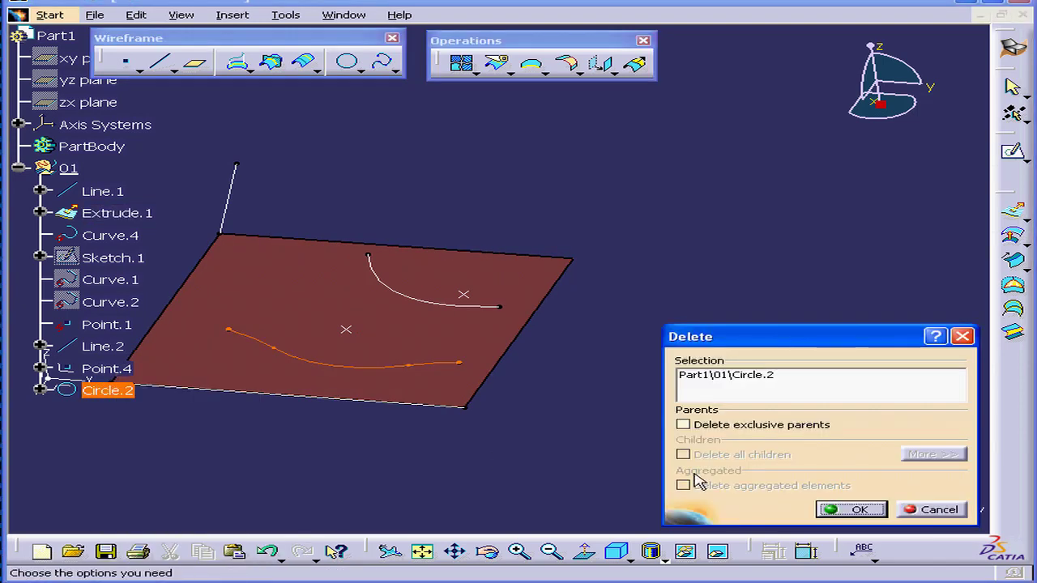
pyautogui.click(850, 509)
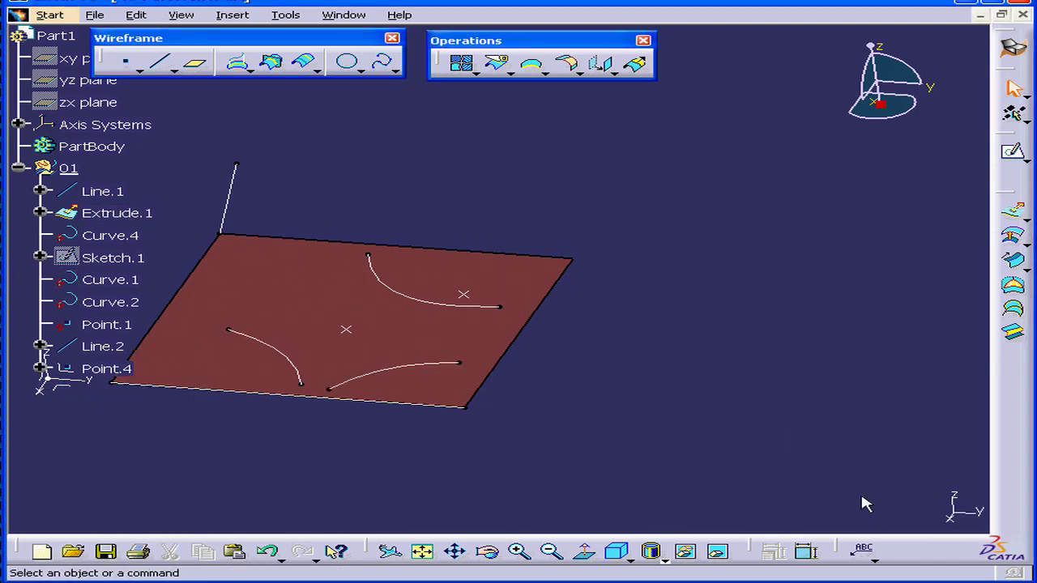
# Define a Bitangent and point circle from Curve.2, Curve.1 and Point.4 with both elements trimmed, and cancel it
pyautogui.click(349, 65)
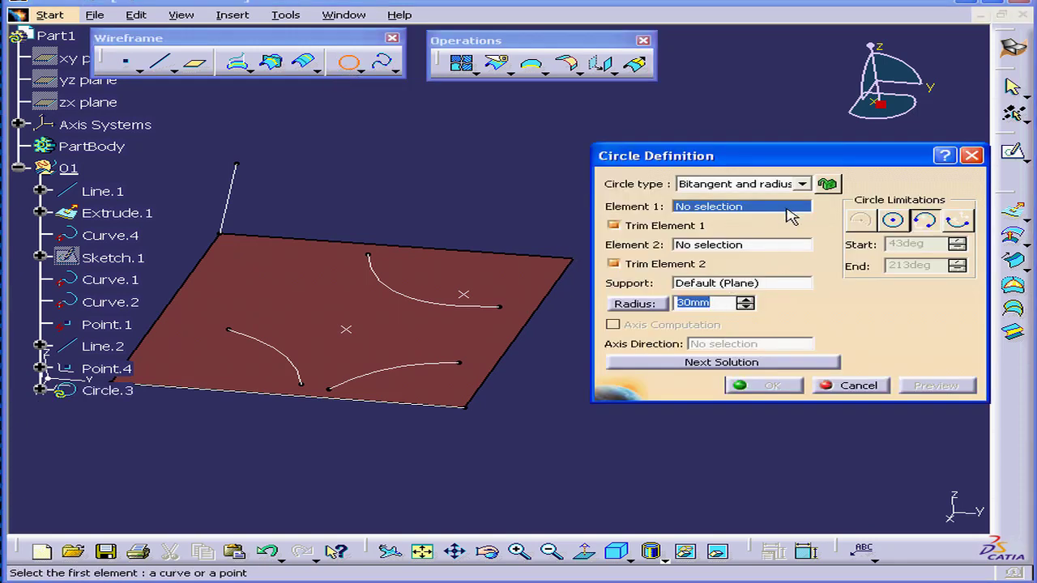
pyautogui.click(800, 185)
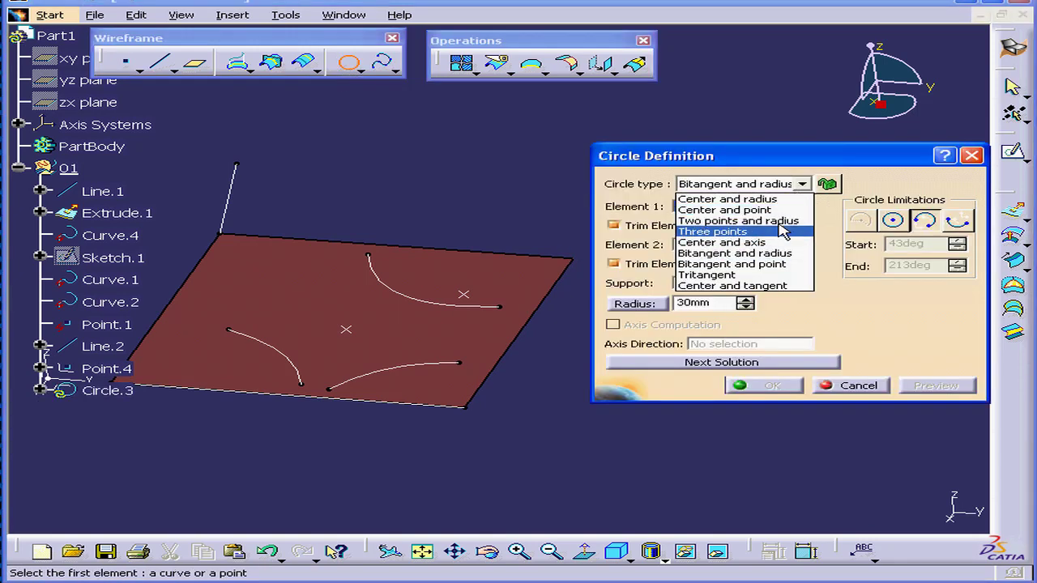
pyautogui.click(783, 270)
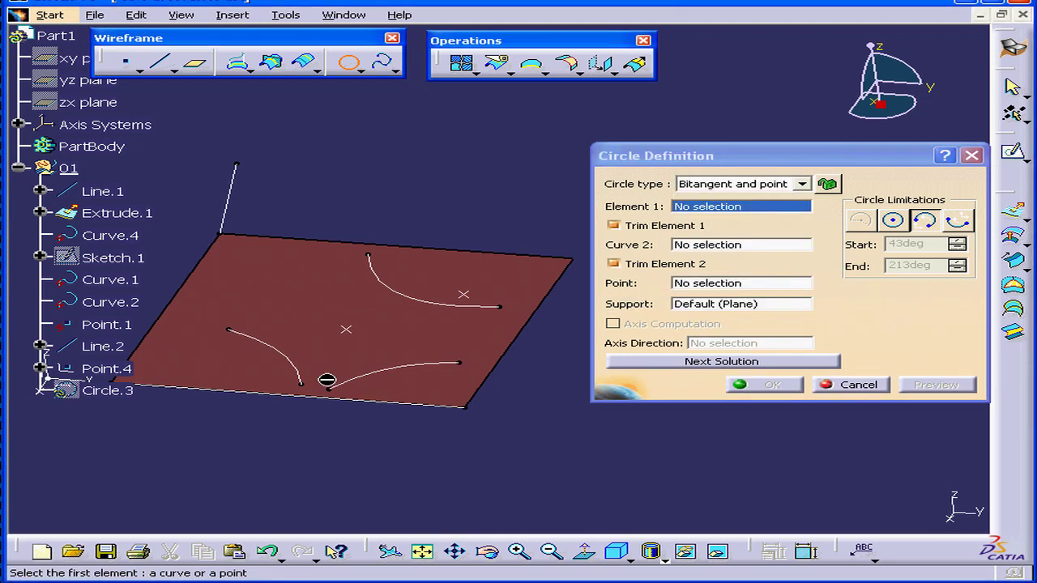
pyautogui.click(300, 378)
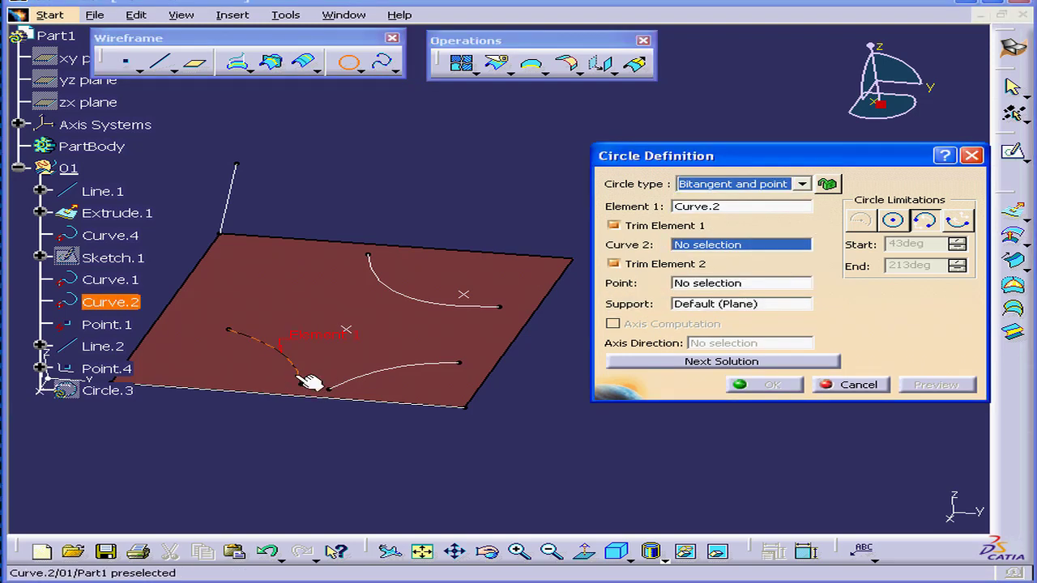
pyautogui.click(368, 382)
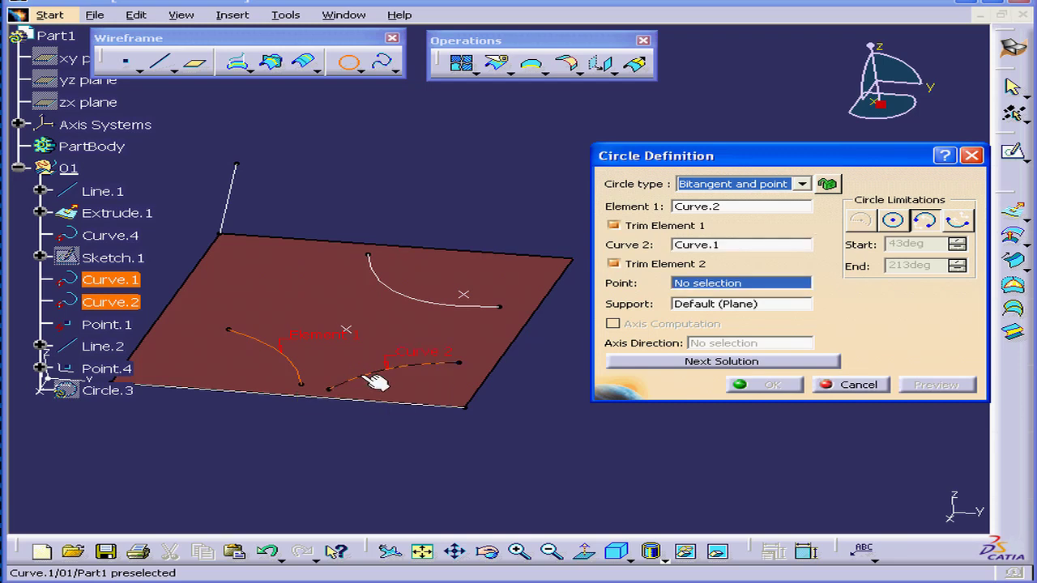
pyautogui.click(349, 334)
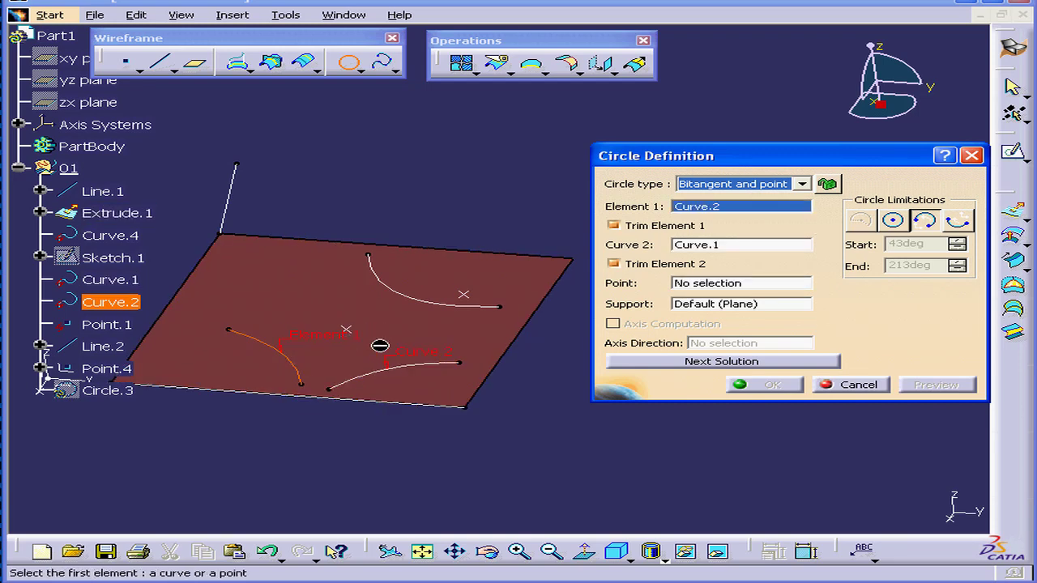
pyautogui.click(701, 285)
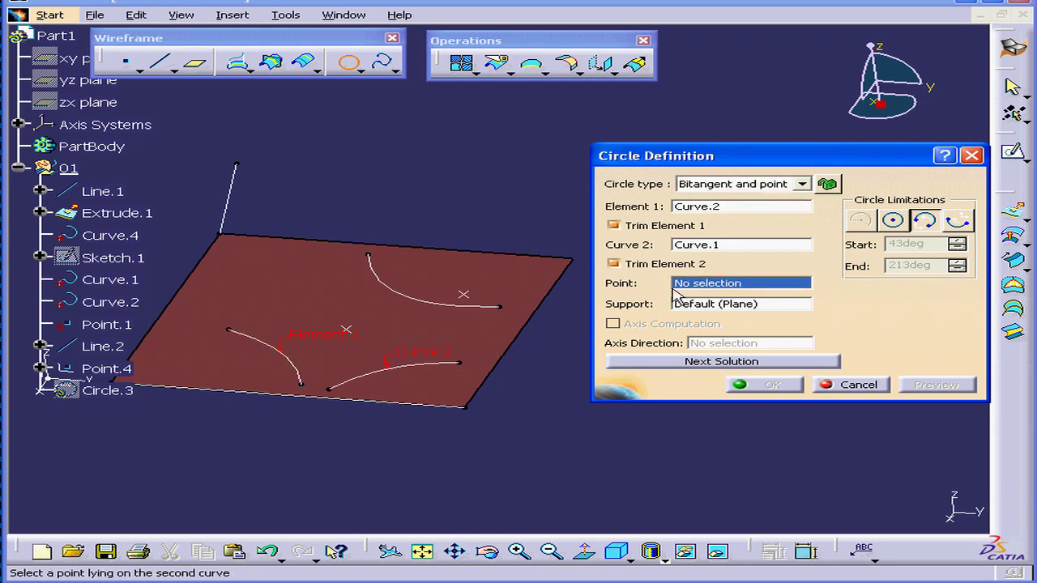
pyautogui.click(350, 330)
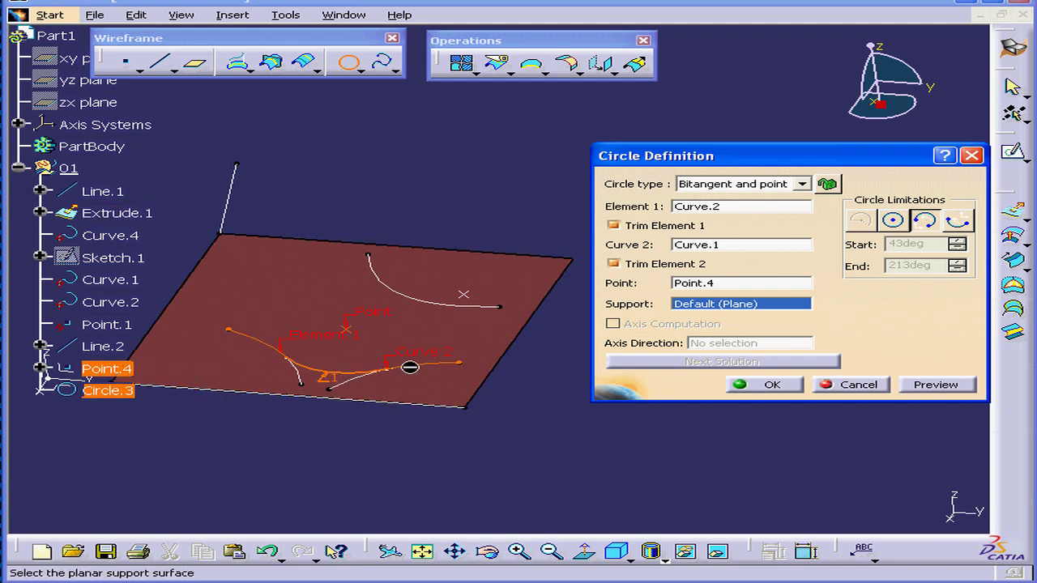
pyautogui.click(858, 385)
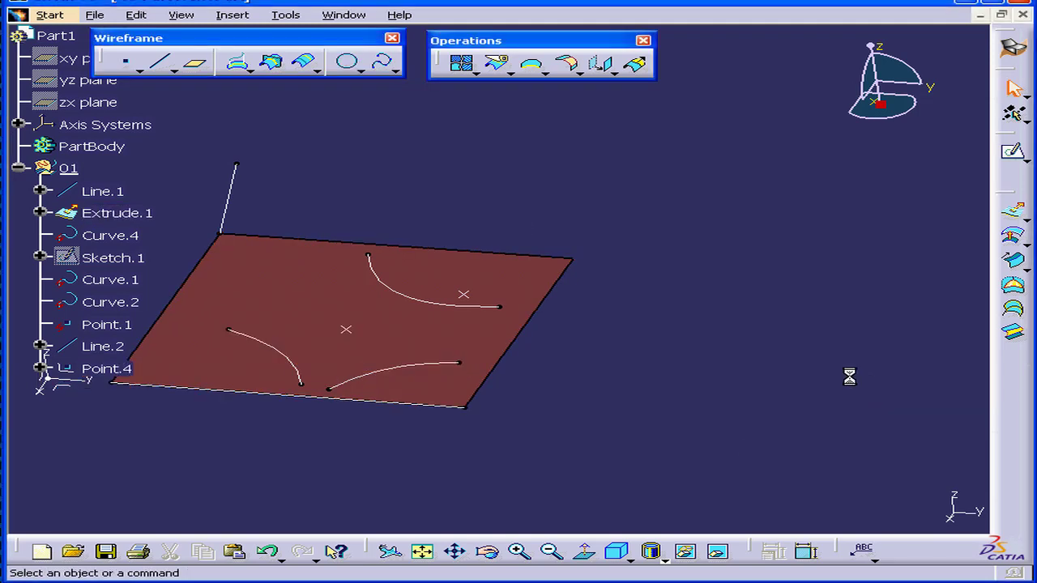
# Define a Tritangent circle with Curve.1, Curve.2 and Curve.4 as its three elements, trimming Element 1 and Element 3
pyautogui.click(351, 64)
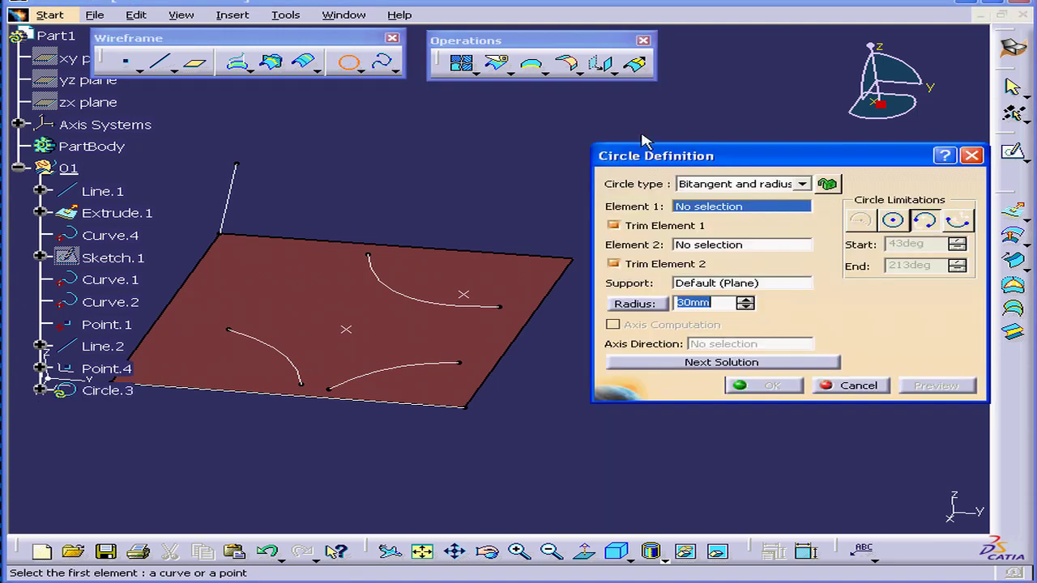
pyautogui.click(804, 185)
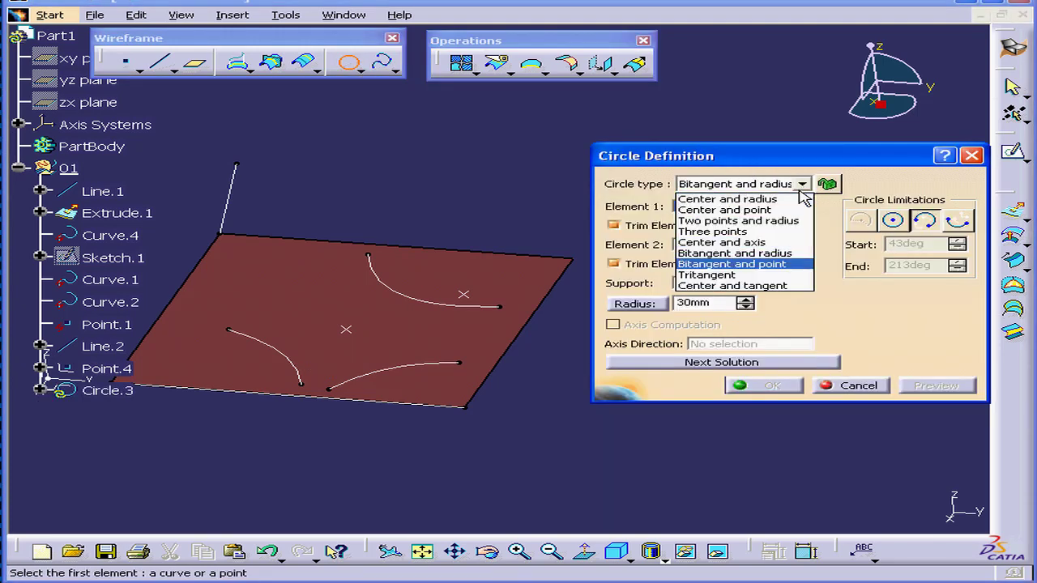
pyautogui.click(747, 276)
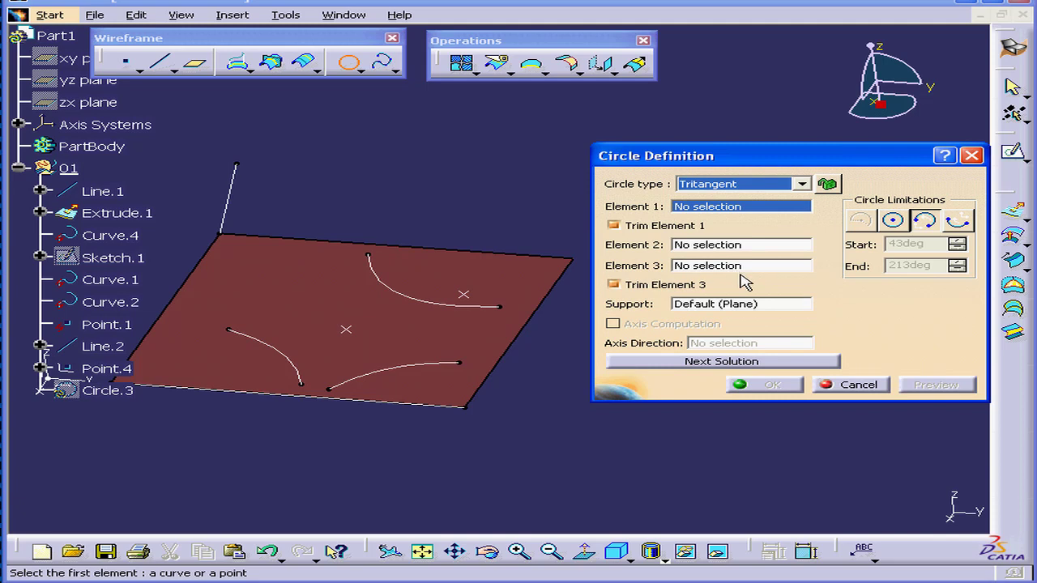
pyautogui.click(388, 372)
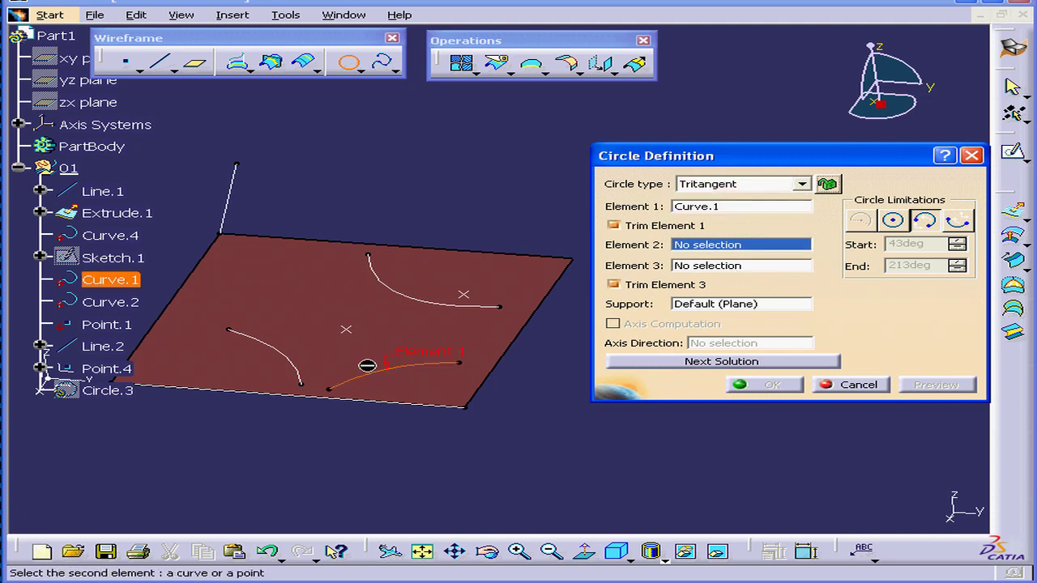
pyautogui.click(293, 366)
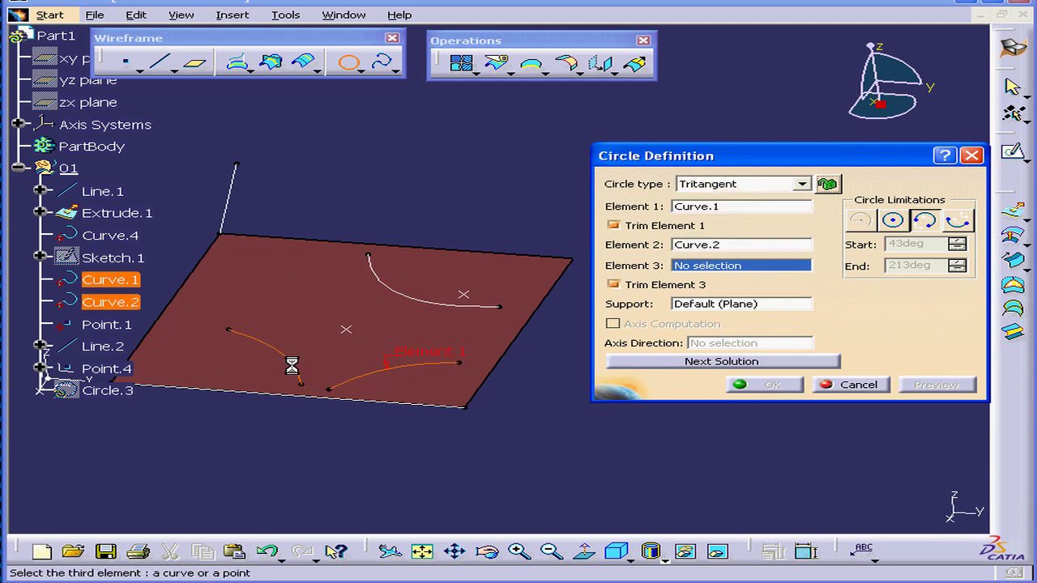
pyautogui.click(423, 296)
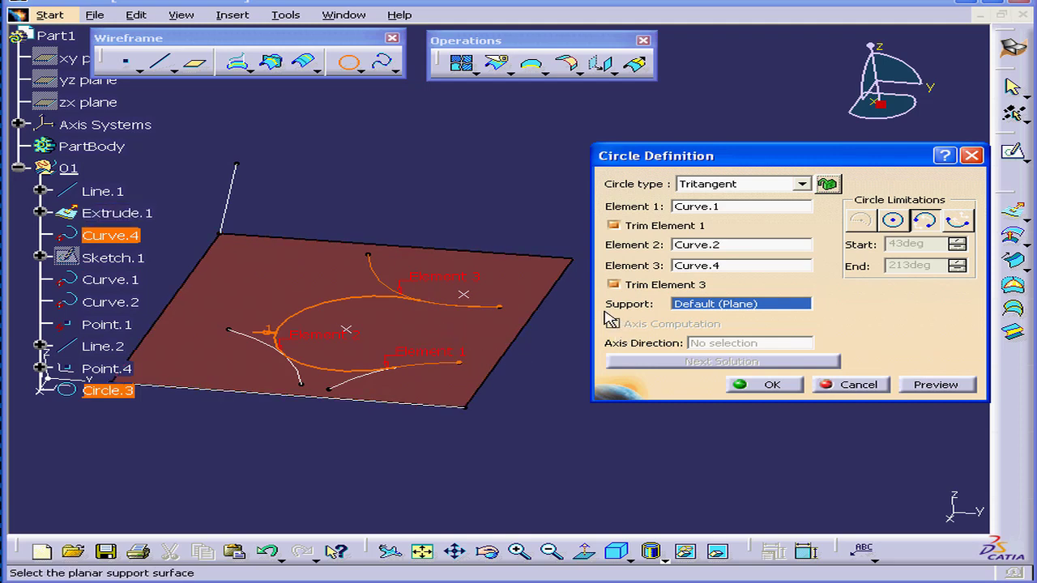
# Try the whole circle, trimmed circle and complementary circle limitations on the Tritangent circle, and cancel its definition
pyautogui.click(892, 220)
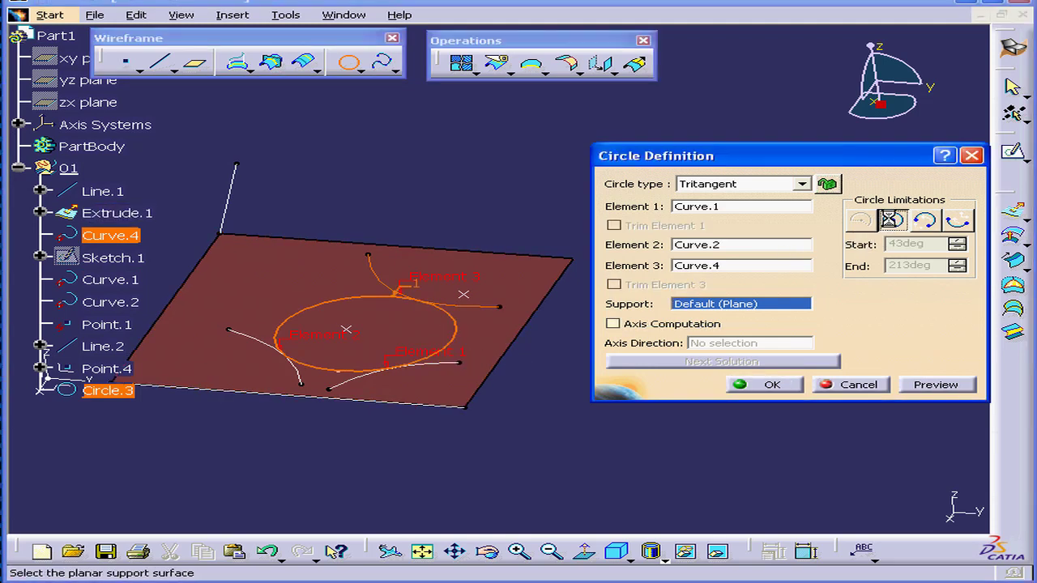
pyautogui.click(925, 222)
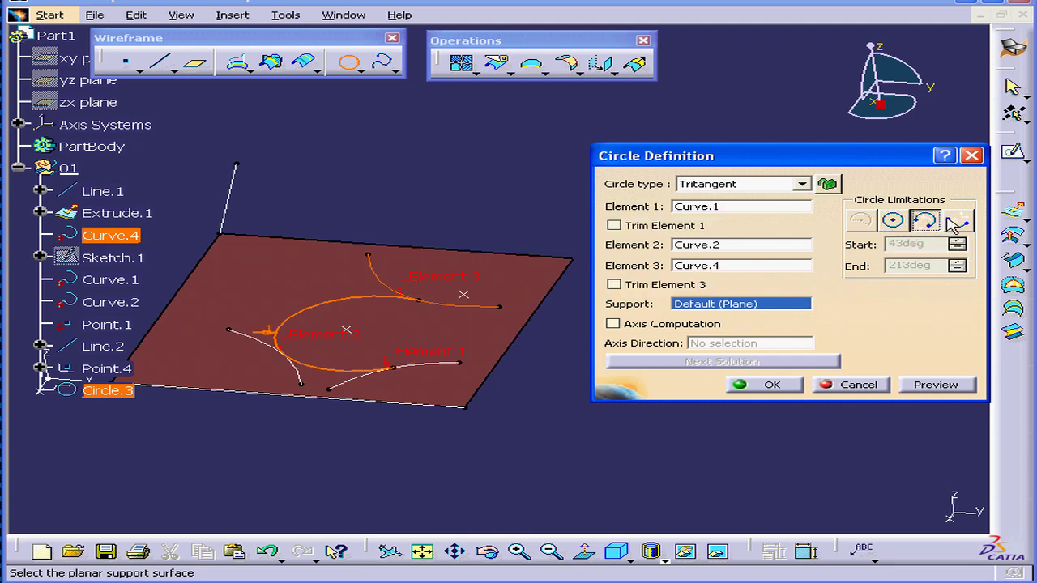
pyautogui.click(957, 222)
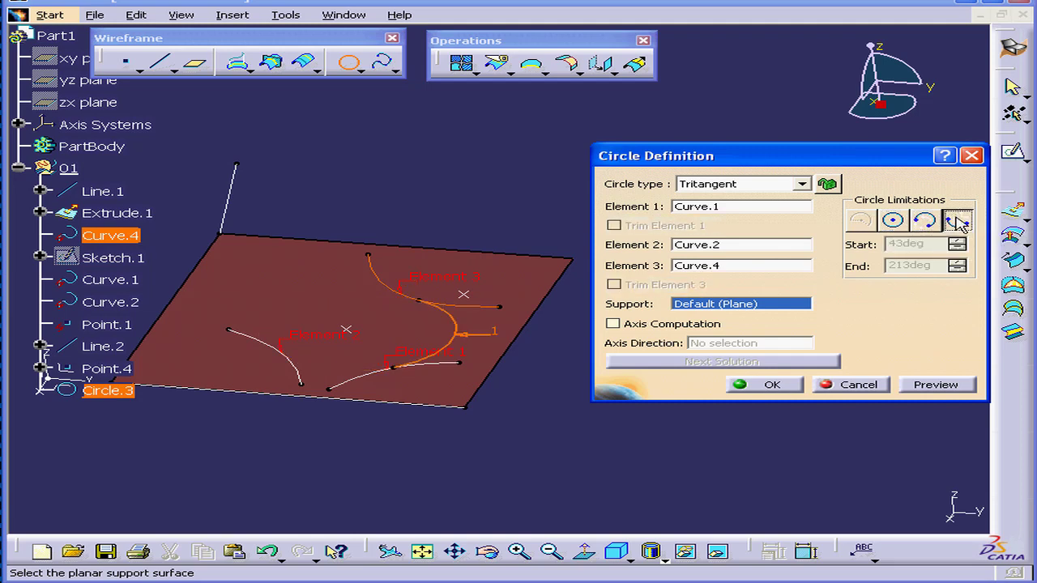
pyautogui.click(884, 384)
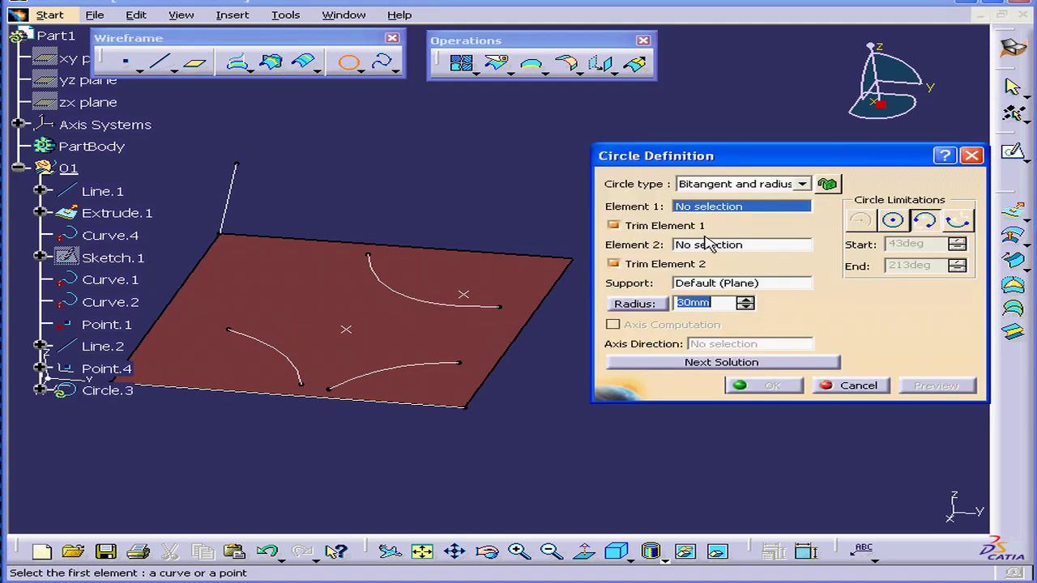
# Create a whole Center and tangent circle centred on Curve.4's upper end vertex and tangent to Line.2, with the default plane support
pyautogui.click(802, 184)
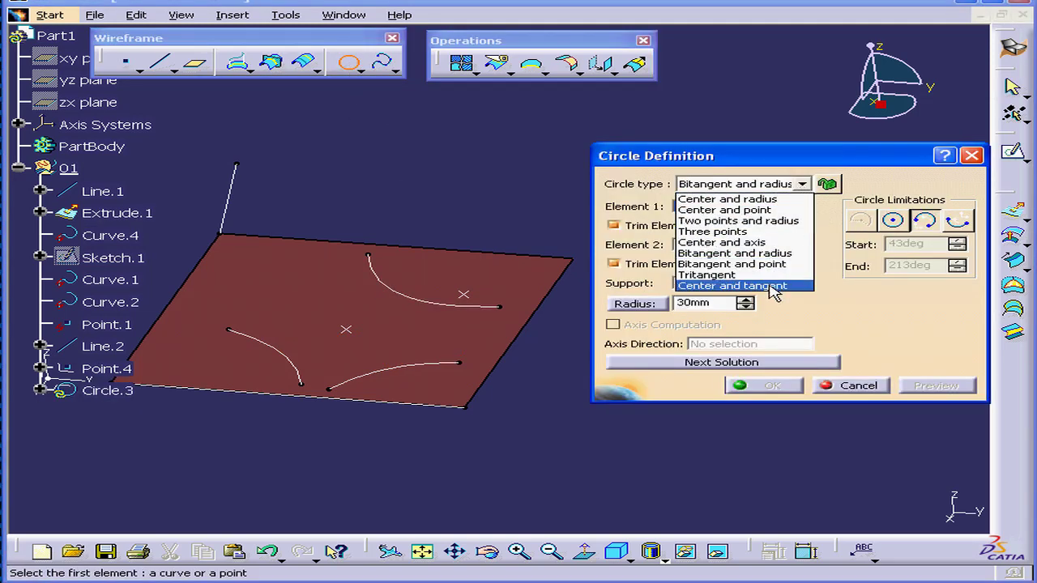
pyautogui.click(774, 286)
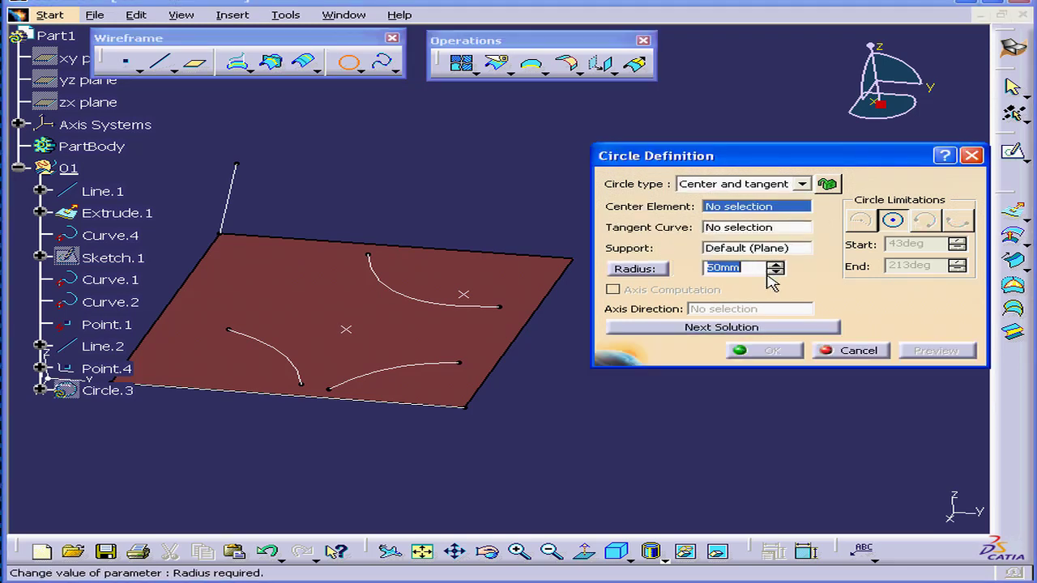
pyautogui.click(370, 257)
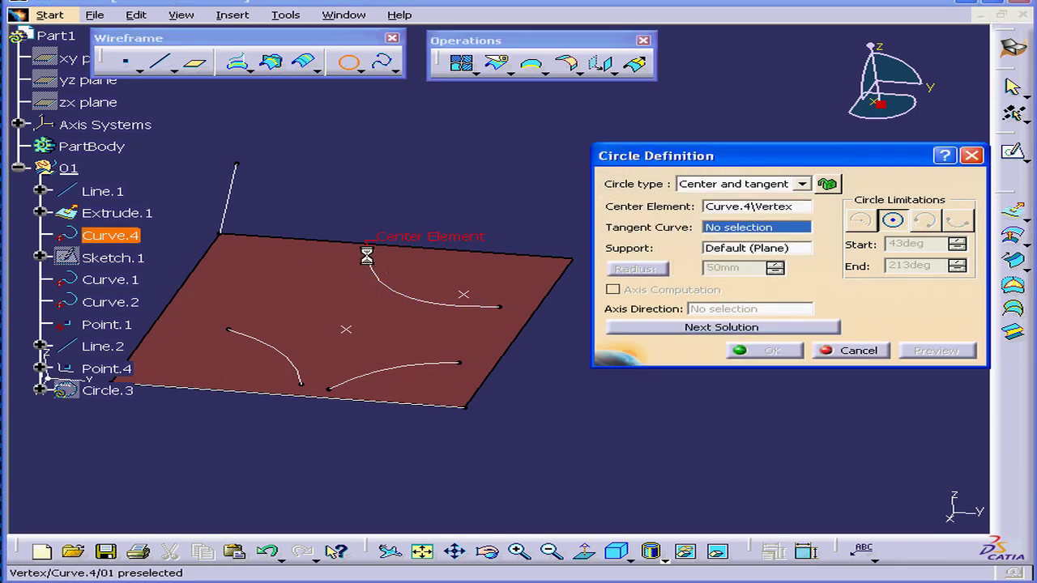
pyautogui.click(232, 207)
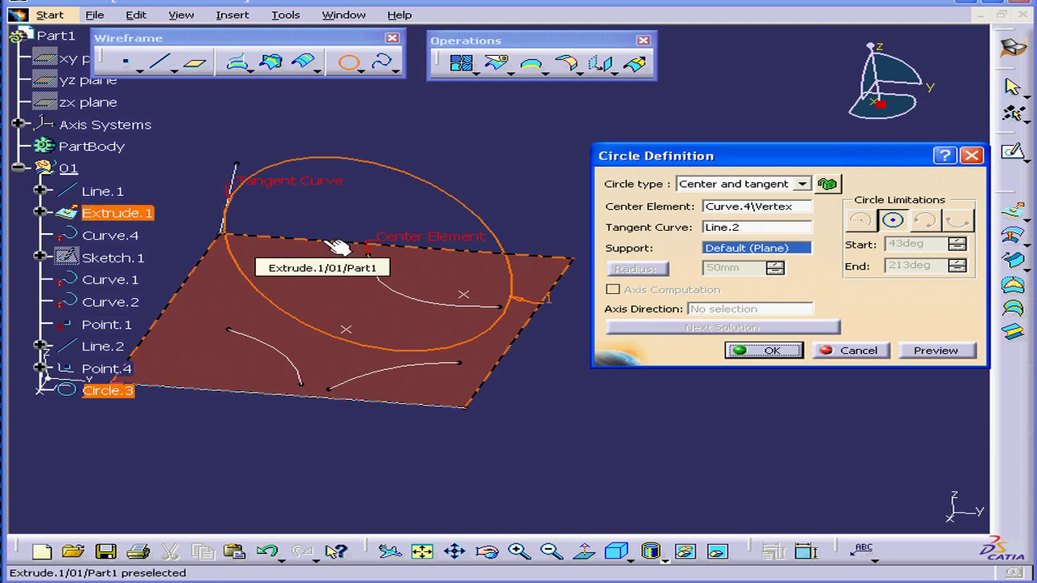
pyautogui.click(767, 350)
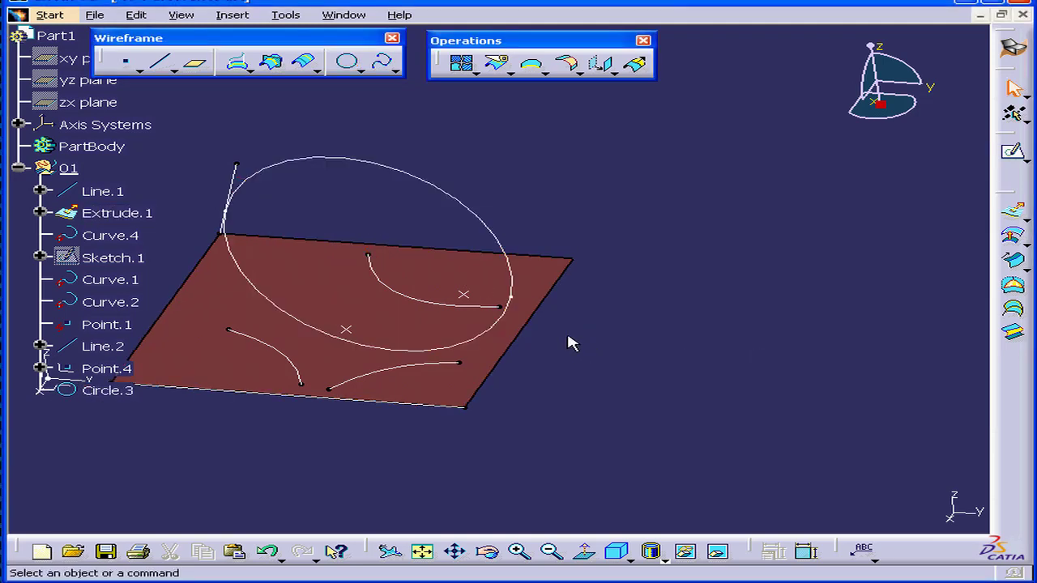